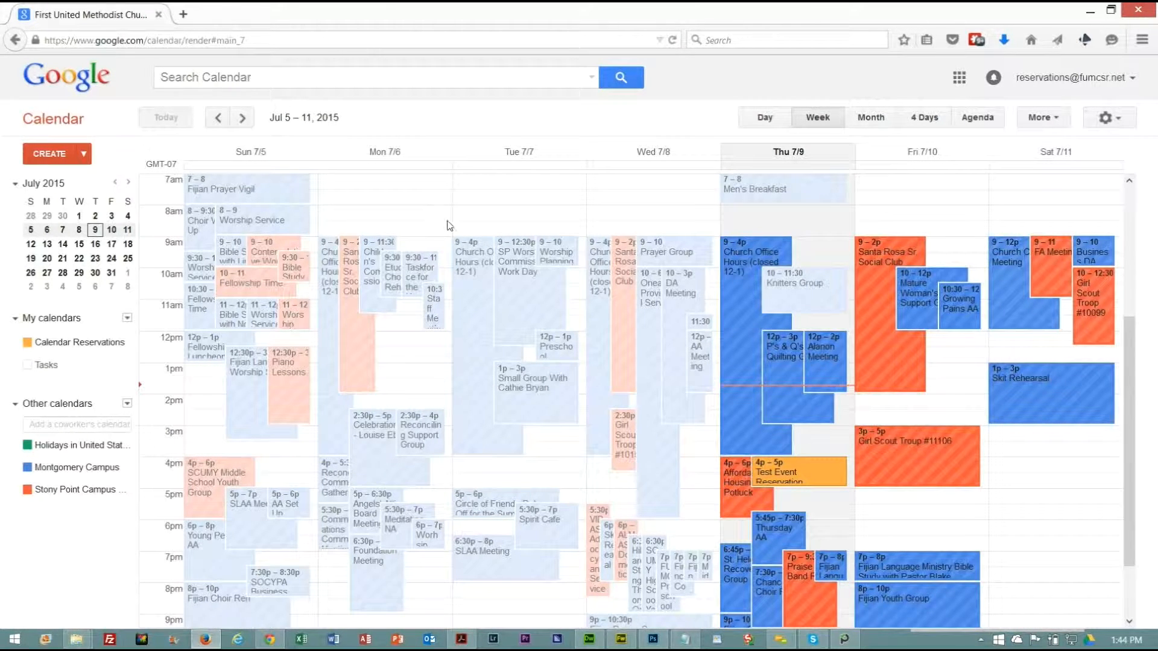
Open Google Calendar and look through its Day, Week, Month, 4 Days and Agenda views, ending in the Week view.
{"action": "left_click", "coordinate": [962, 80]}
{"action": "left_click", "coordinate": [1024, 242]}
{"action": "left_click", "coordinate": [772, 119]}
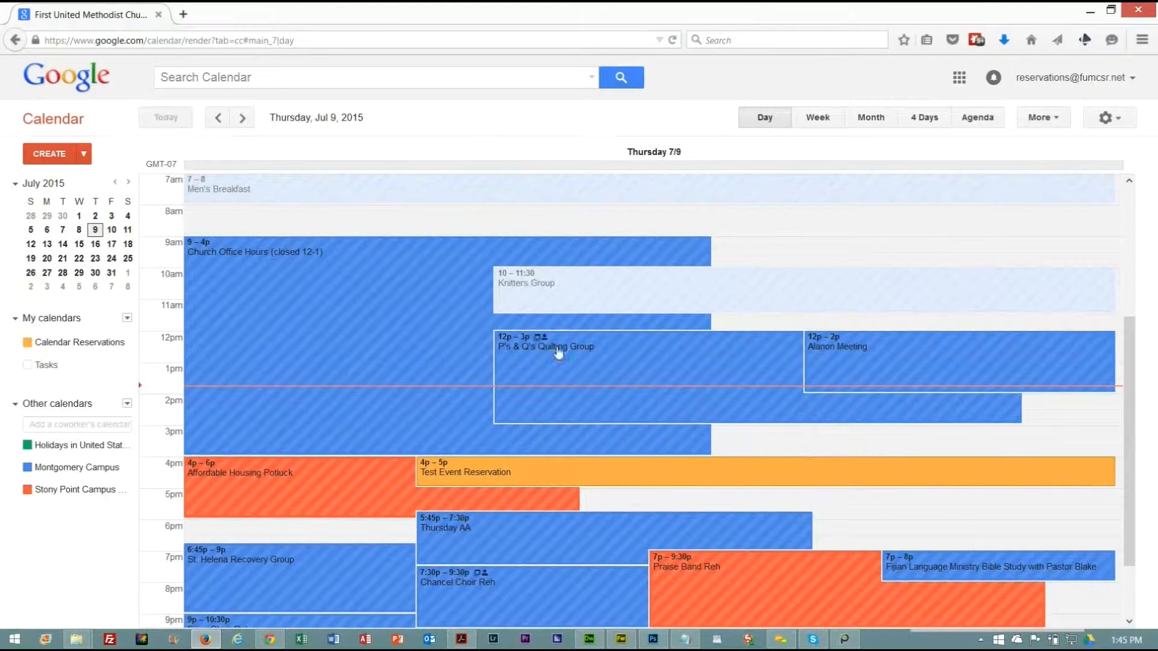
{"action": "left_click", "coordinate": [833, 119]}
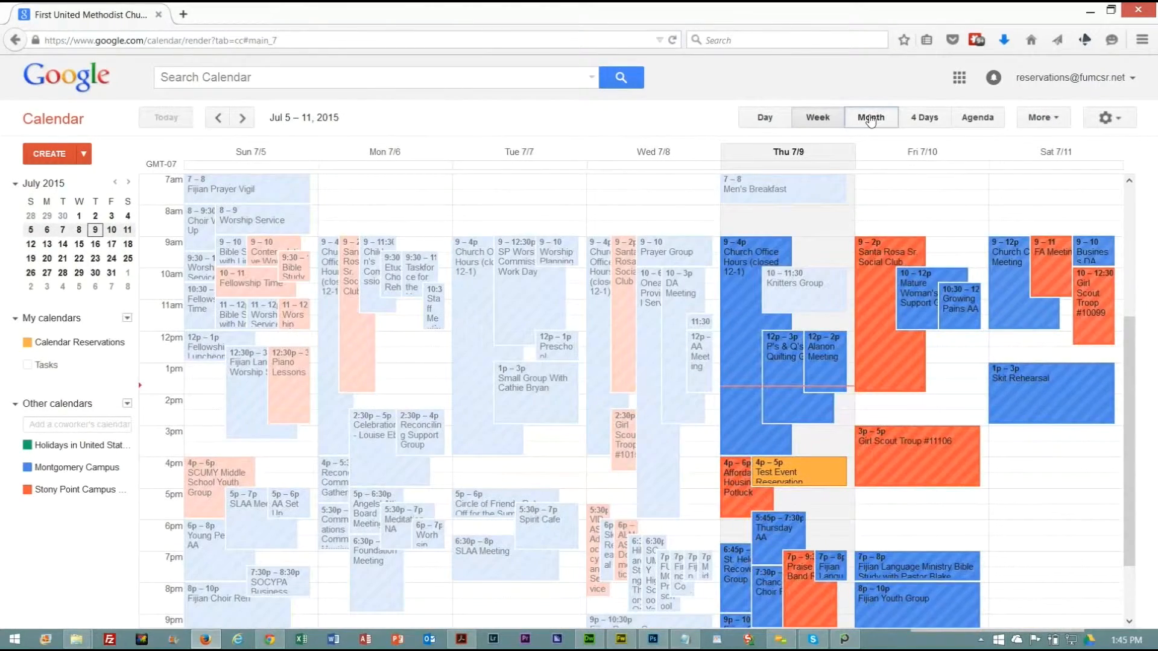
{"action": "left_click", "coordinate": [871, 118]}
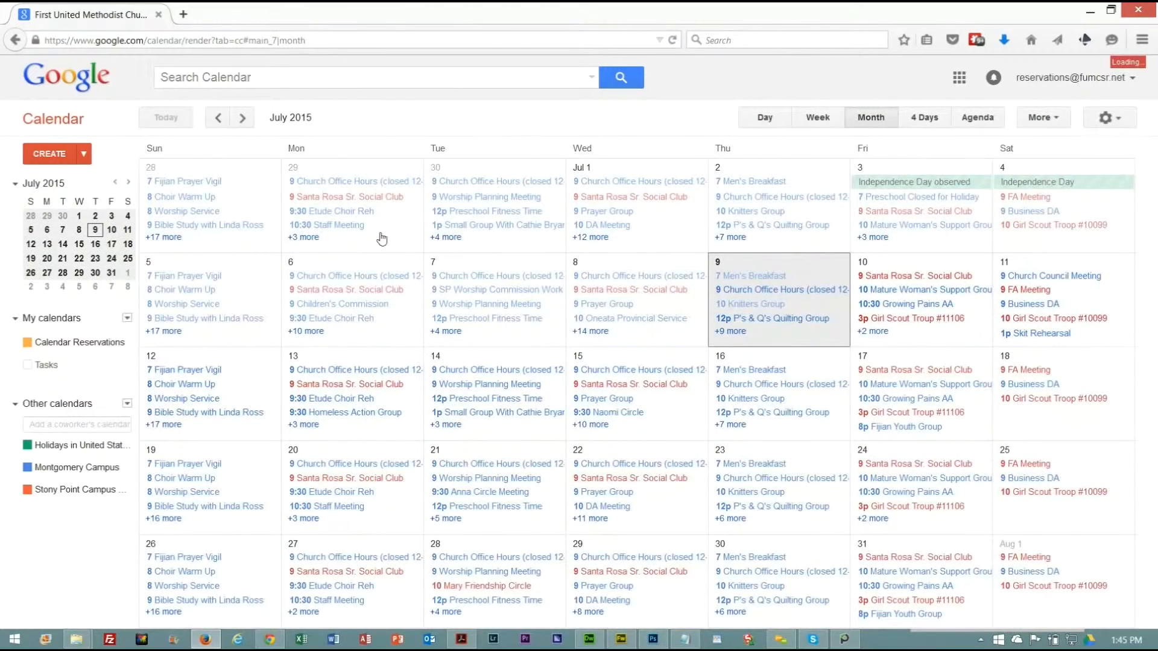
{"action": "left_click", "coordinate": [924, 118]}
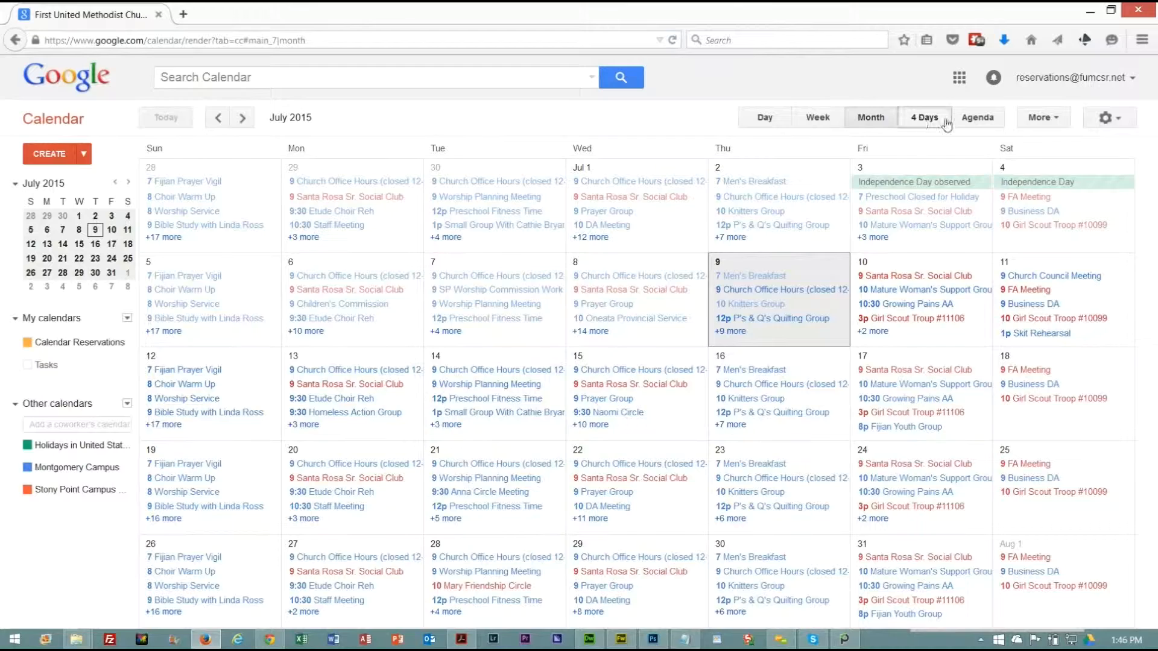
{"action": "left_click", "coordinate": [978, 118]}
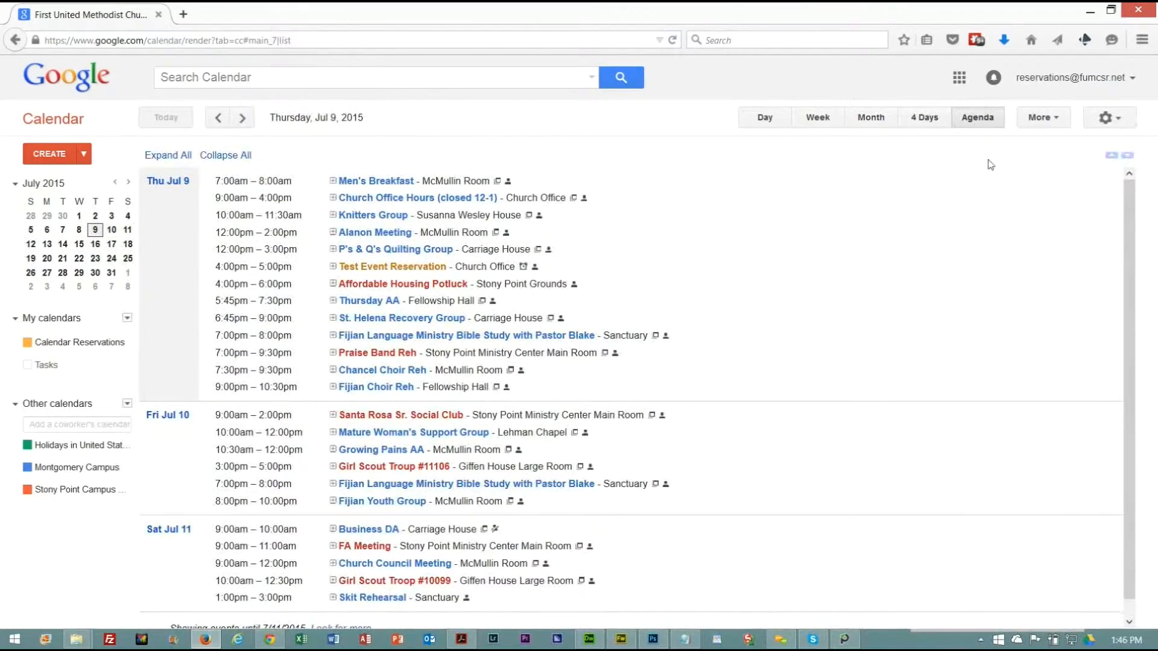
{"action": "scroll", "coordinate": [1125, 266], "scroll_direction": "down", "scroll_amount": 1}
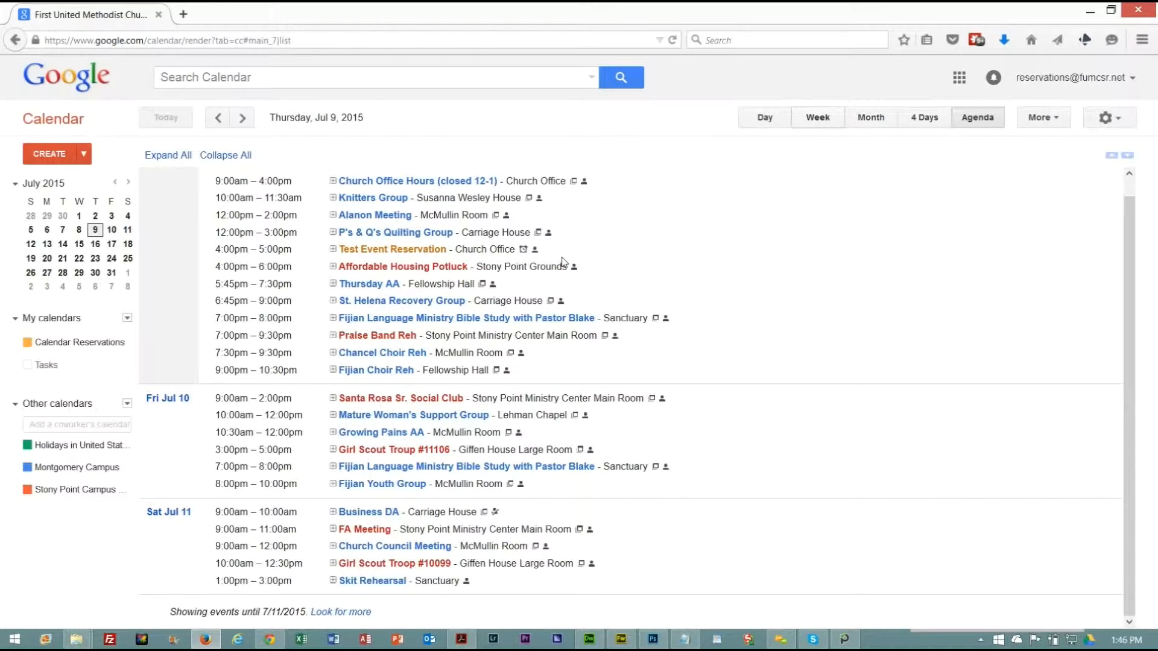
{"action": "left_click", "coordinate": [816, 117]}
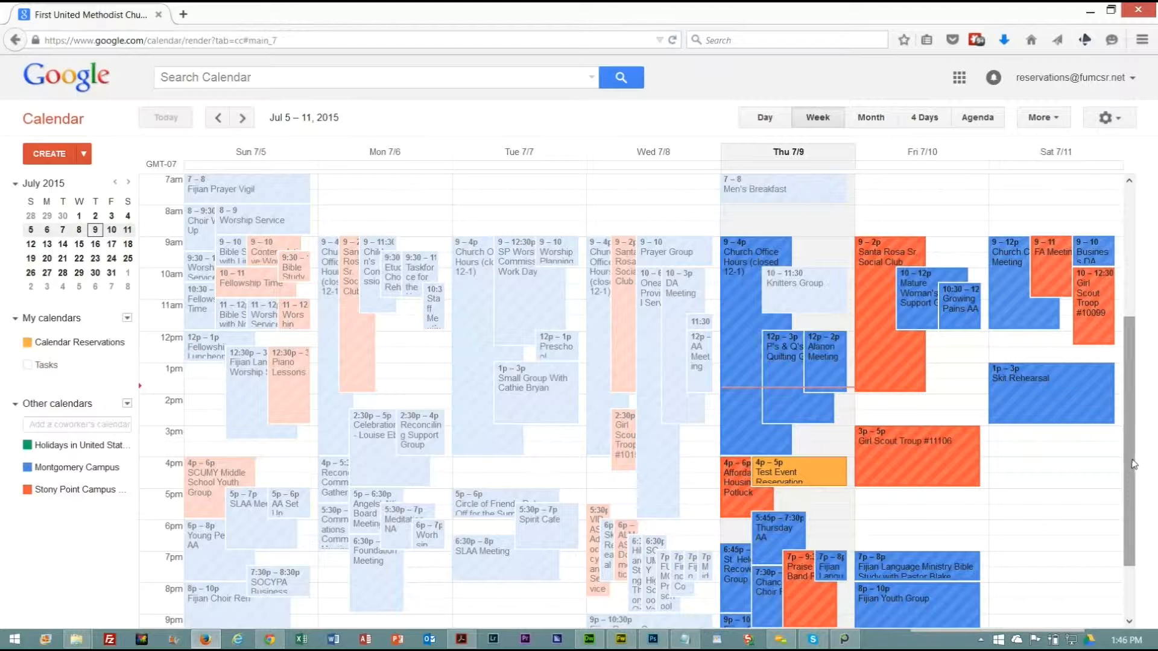
Advance the weekly calendar four weeks to Aug 2 – 8, 2015.
{"action": "left_click_drag", "start_coordinate": [1132, 478], "coordinate": [1132, 504]}
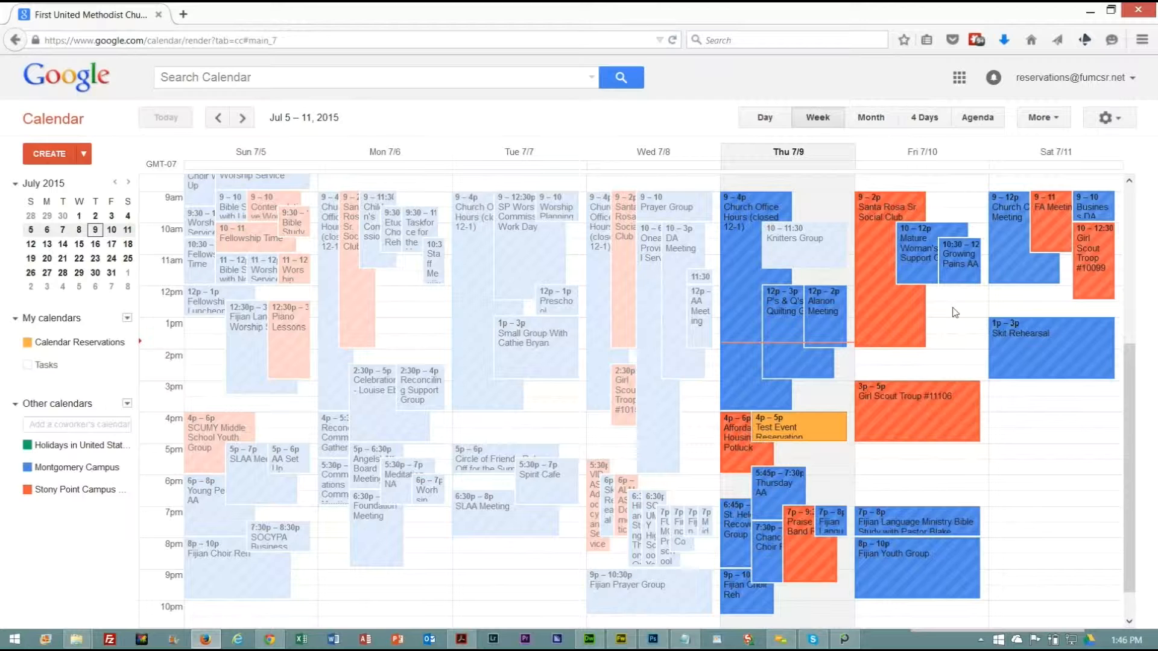
{"action": "left_click", "coordinate": [252, 118]}
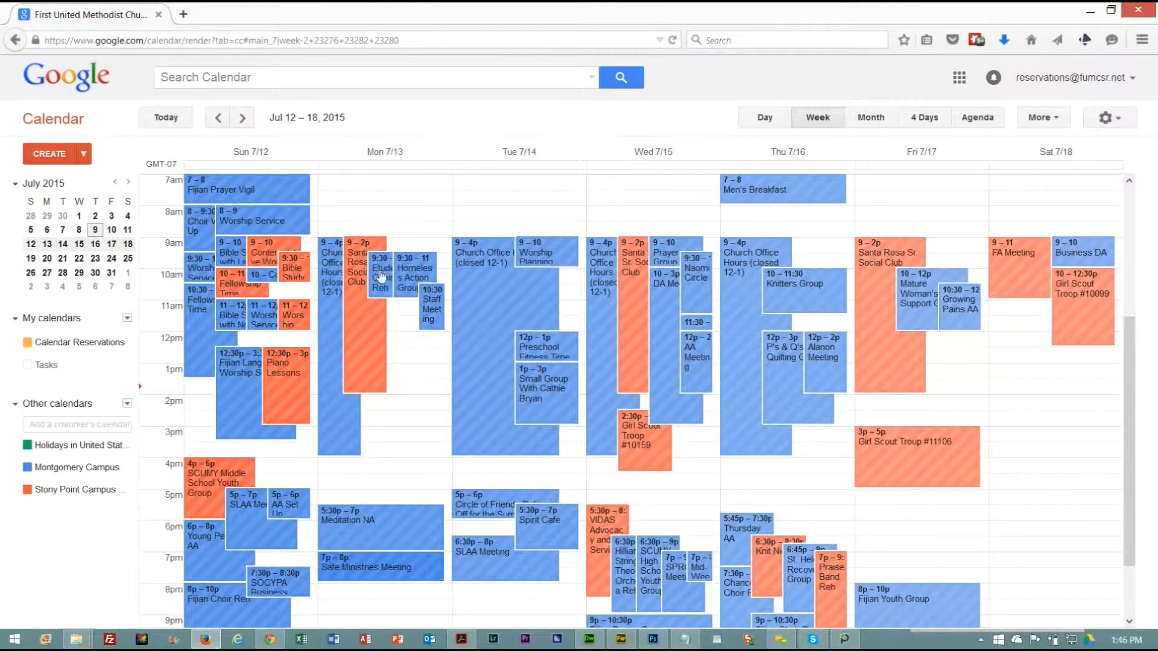
{"action": "left_click", "coordinate": [243, 118]}
{"action": "left_click", "coordinate": [243, 120]}
{"action": "left_click", "coordinate": [243, 120]}
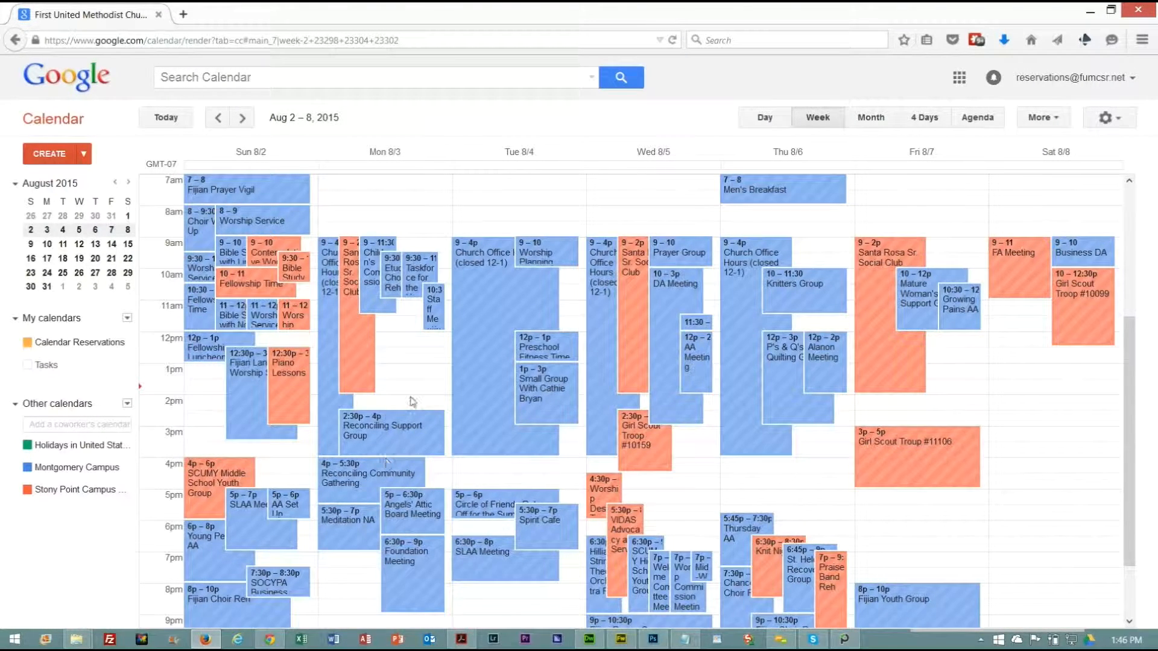
Start an event titled "Book Study Test" on Monday, August 3, 2pm – 3pm, and open its full details for editing.
{"action": "left_click", "coordinate": [439, 403]}
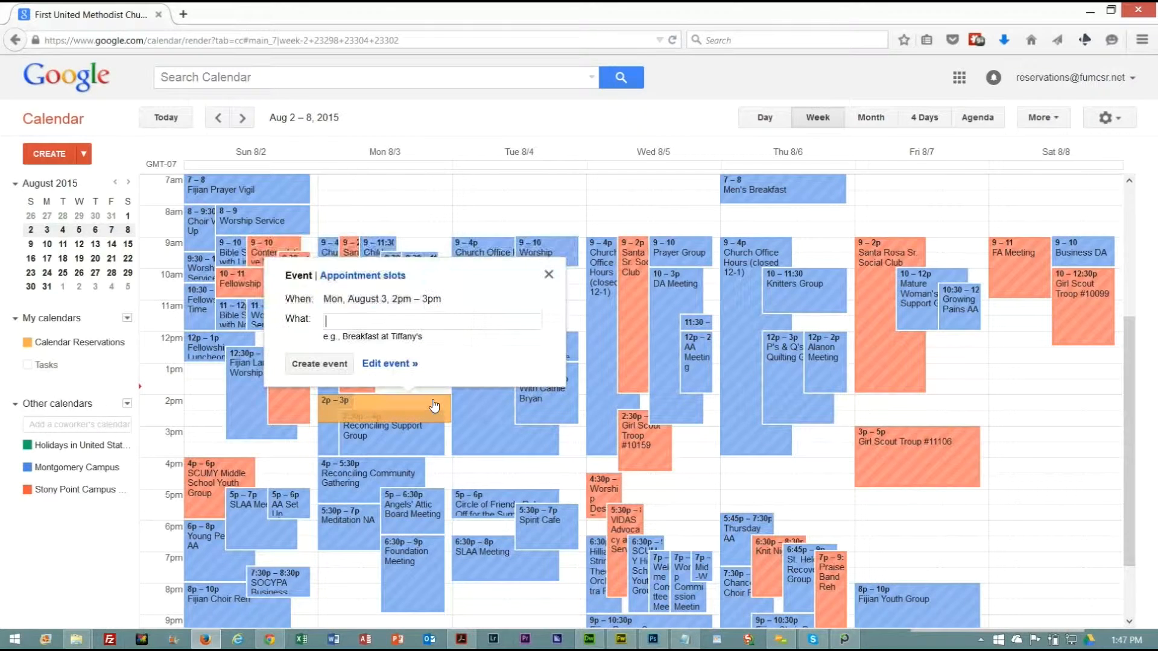
{"action": "type", "text": "Book Study Test"}
{"action": "left_click", "coordinate": [390, 363]}
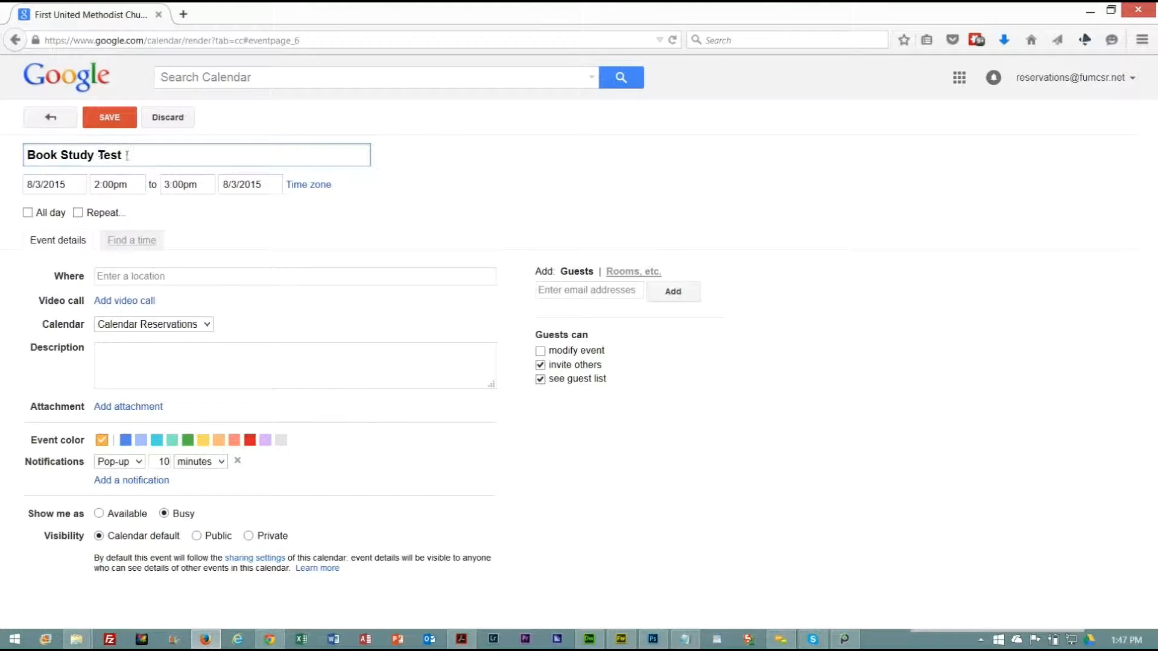
Set the event's start time to 3:00pm and its end time to 4:30pm.
{"action": "left_click", "coordinate": [115, 184]}
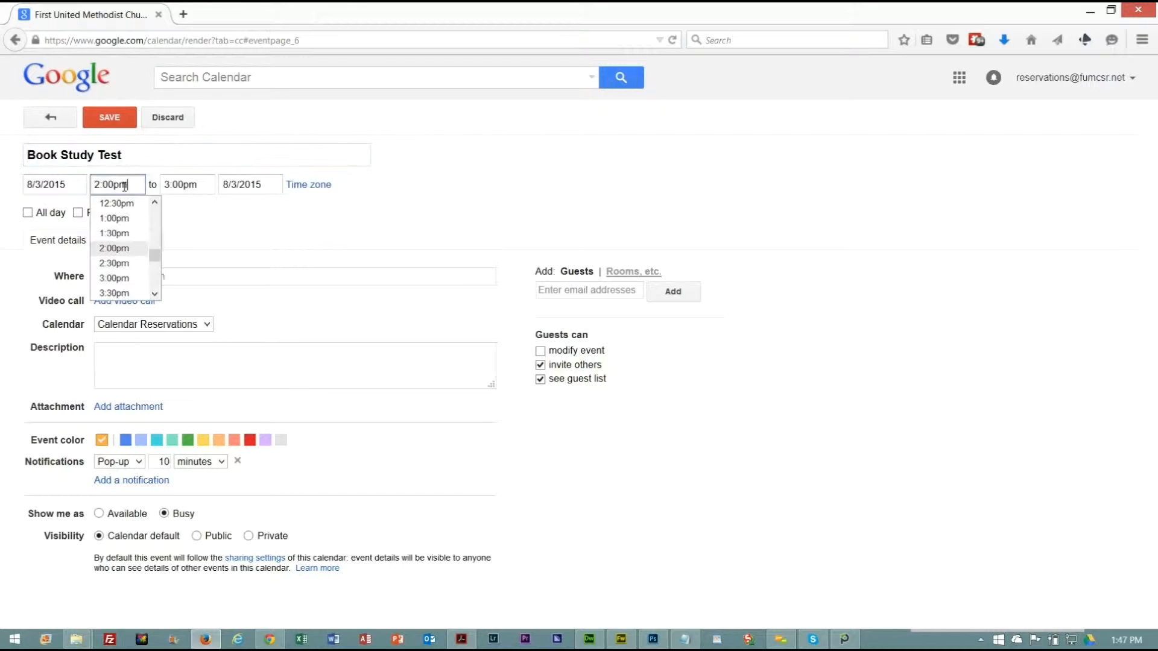
{"action": "left_click", "coordinate": [114, 278]}
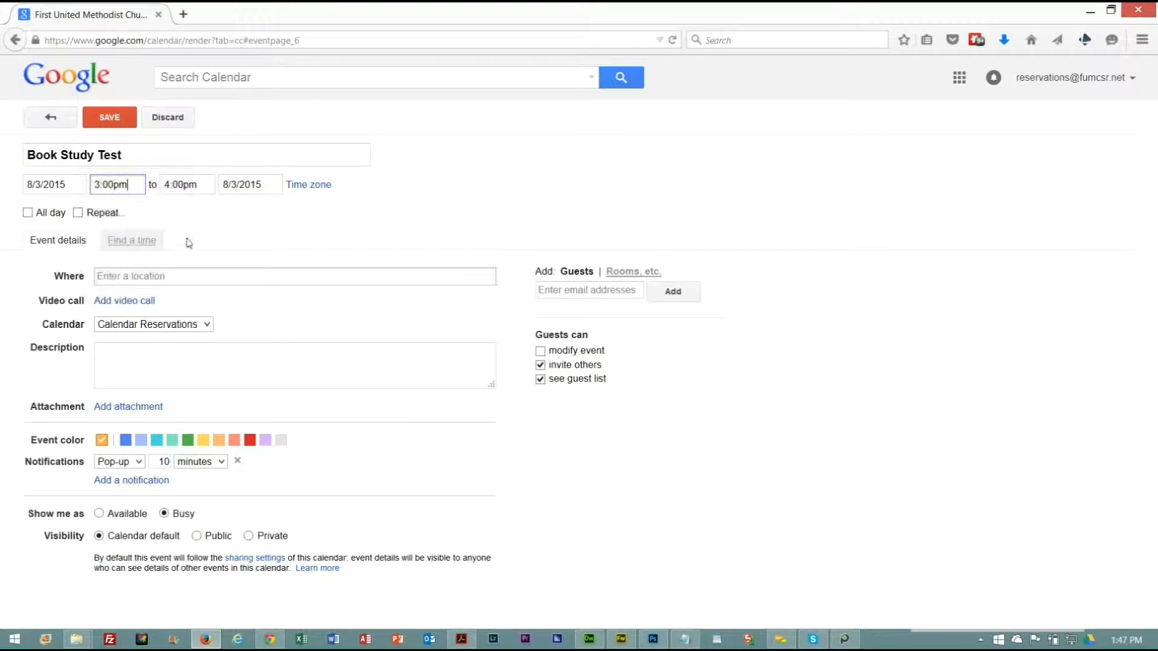
{"action": "left_click", "coordinate": [188, 185]}
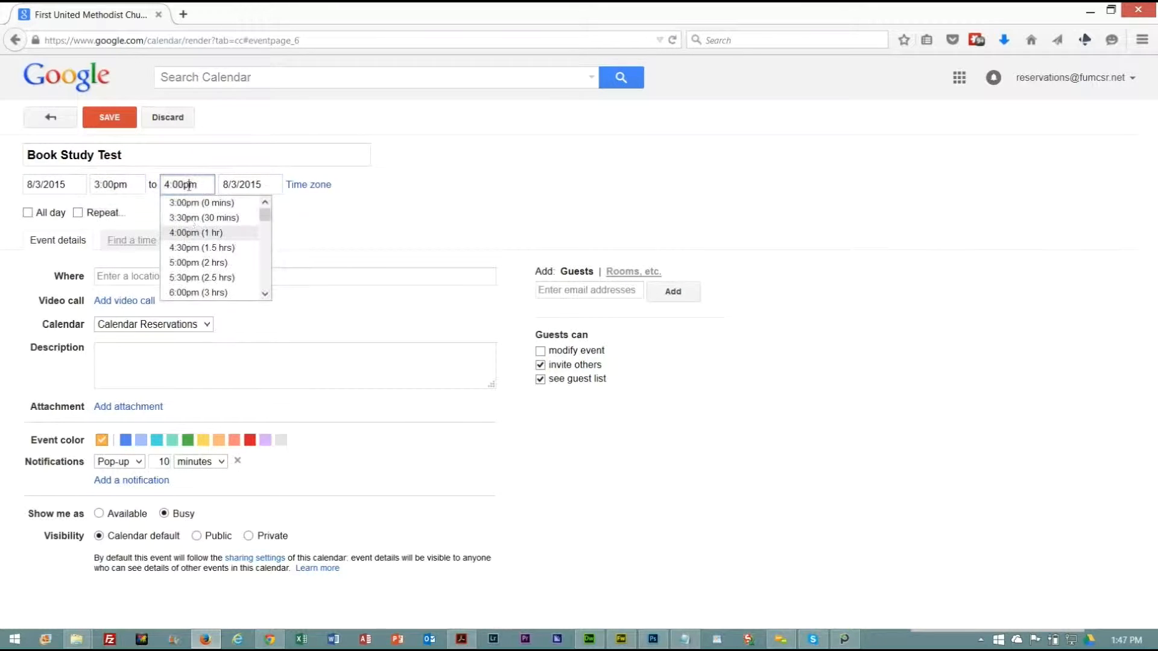
{"action": "left_click", "coordinate": [188, 252]}
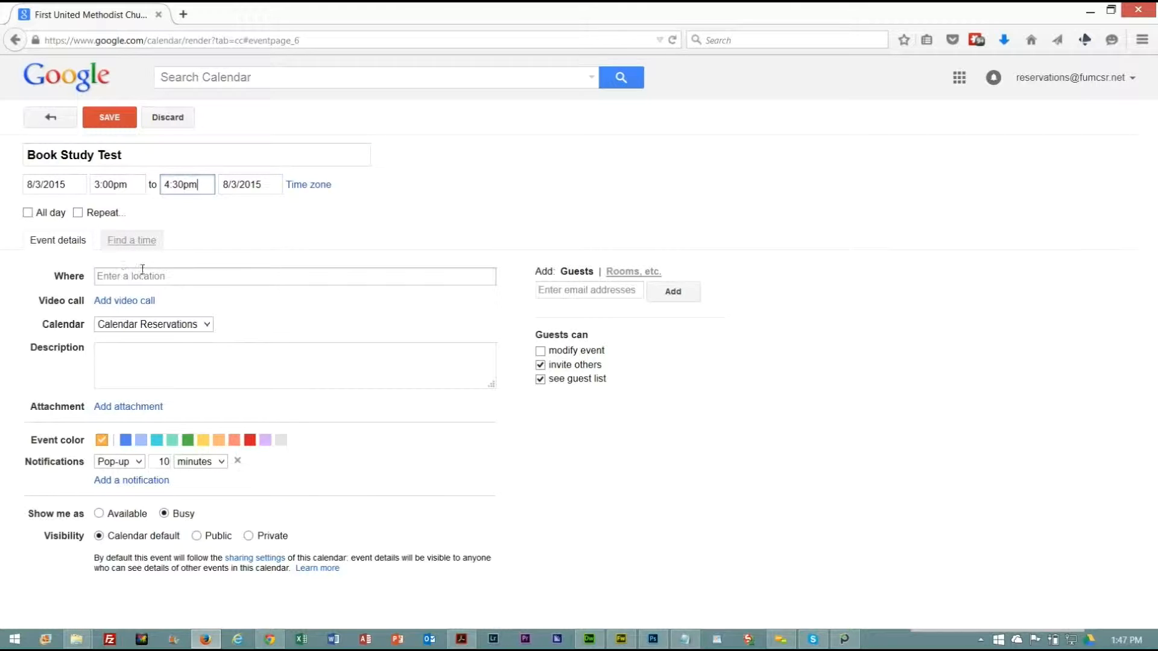
List all rooms, including unavailable ones, and add Lehman Chapel and McMullin Room to the event.
{"action": "left_click", "coordinate": [166, 277]}
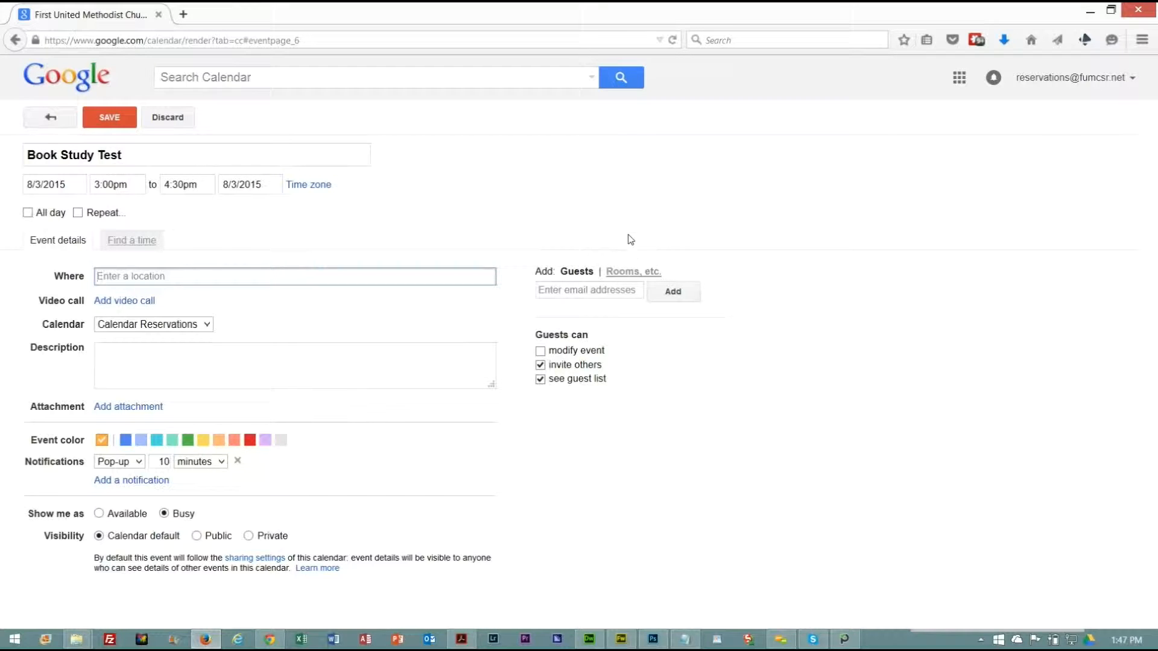
{"action": "left_click", "coordinate": [627, 275]}
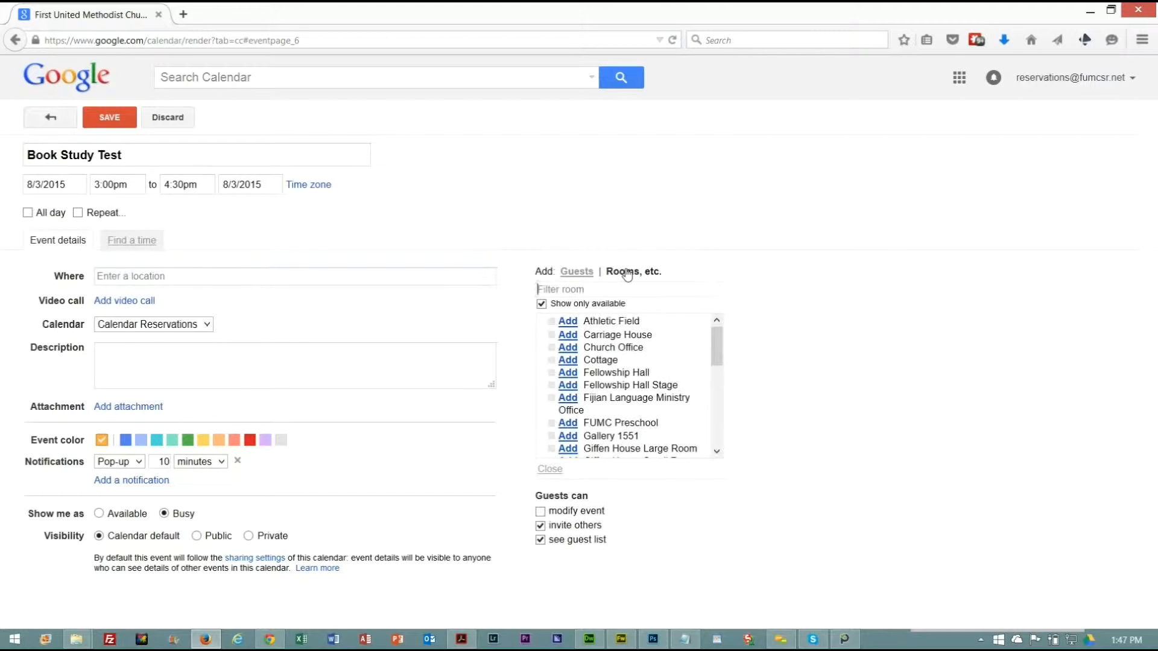
{"action": "mouse_move", "coordinate": [717, 344]}
{"action": "left_mouse_down"}
{"action": "mouse_move", "coordinate": [716, 421]}
{"action": "mouse_move", "coordinate": [713, 327]}
{"action": "left_mouse_up"}
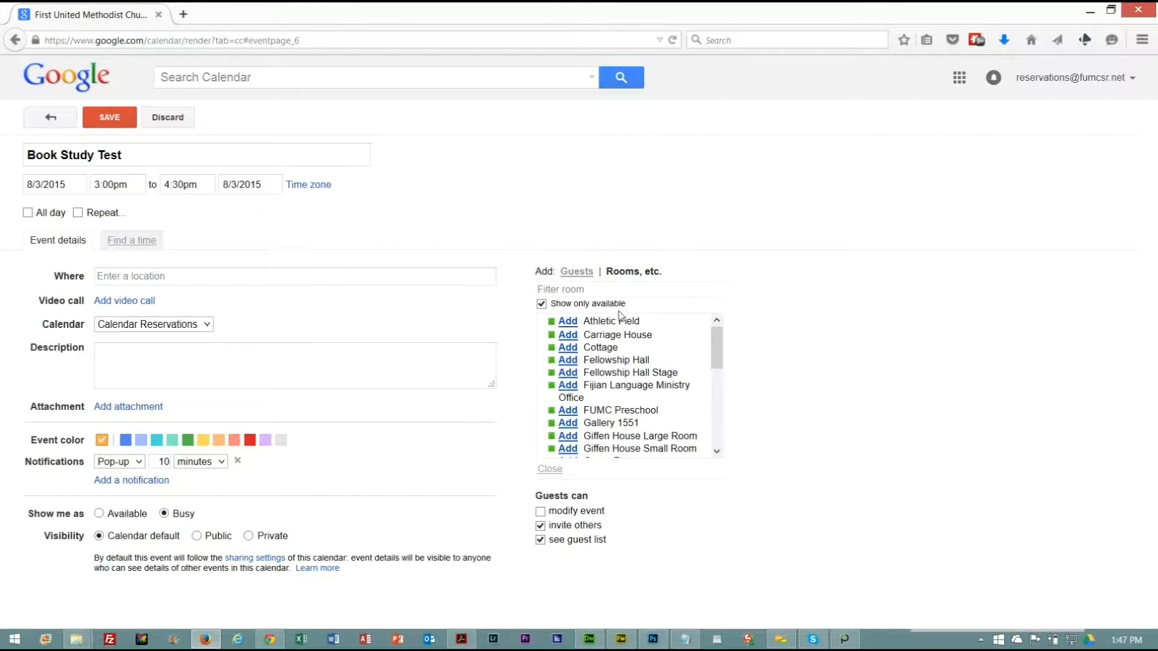
{"action": "left_click", "coordinate": [542, 305]}
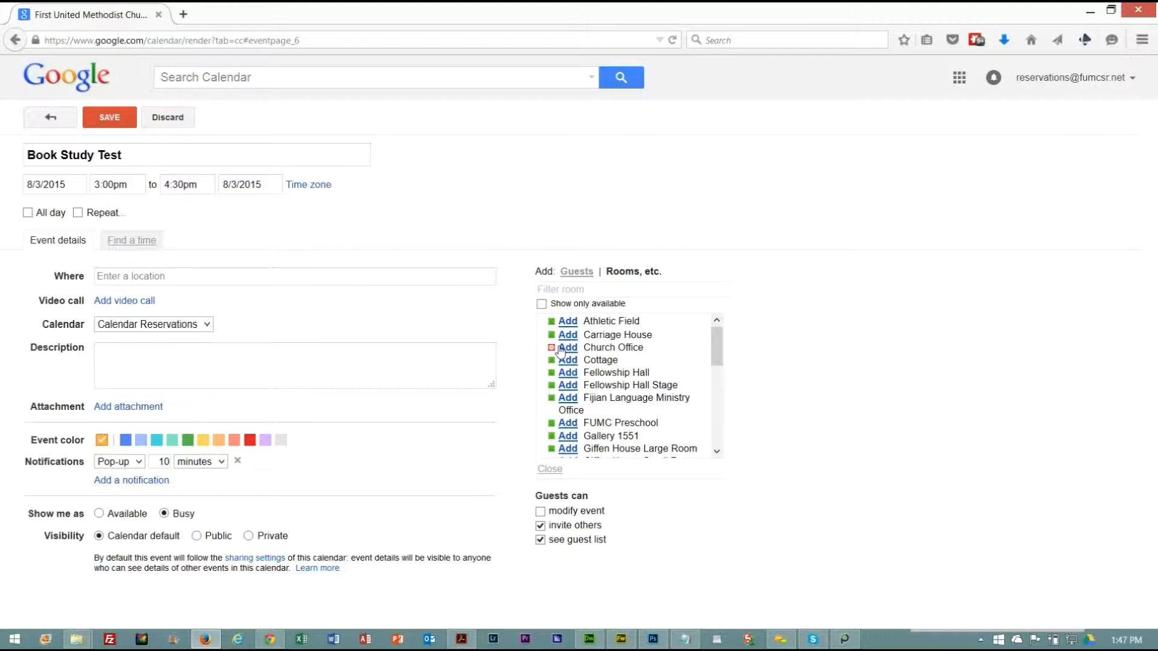
{"action": "left_click_drag", "start_coordinate": [717, 347], "coordinate": [716, 378]}
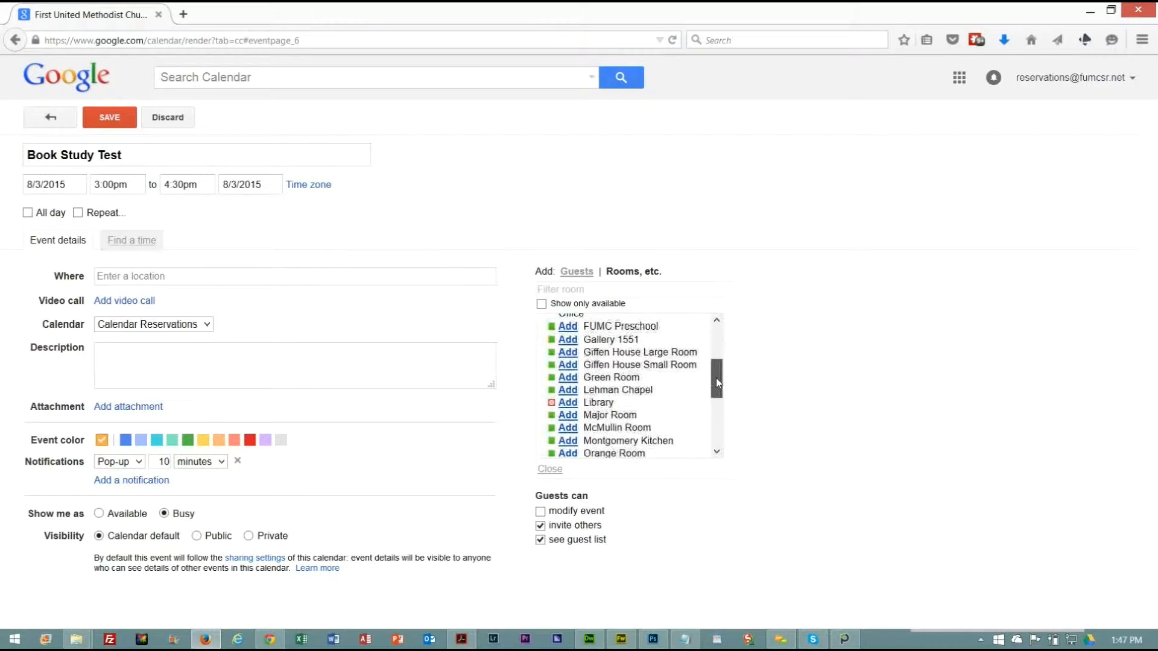
{"action": "left_click", "coordinate": [567, 390]}
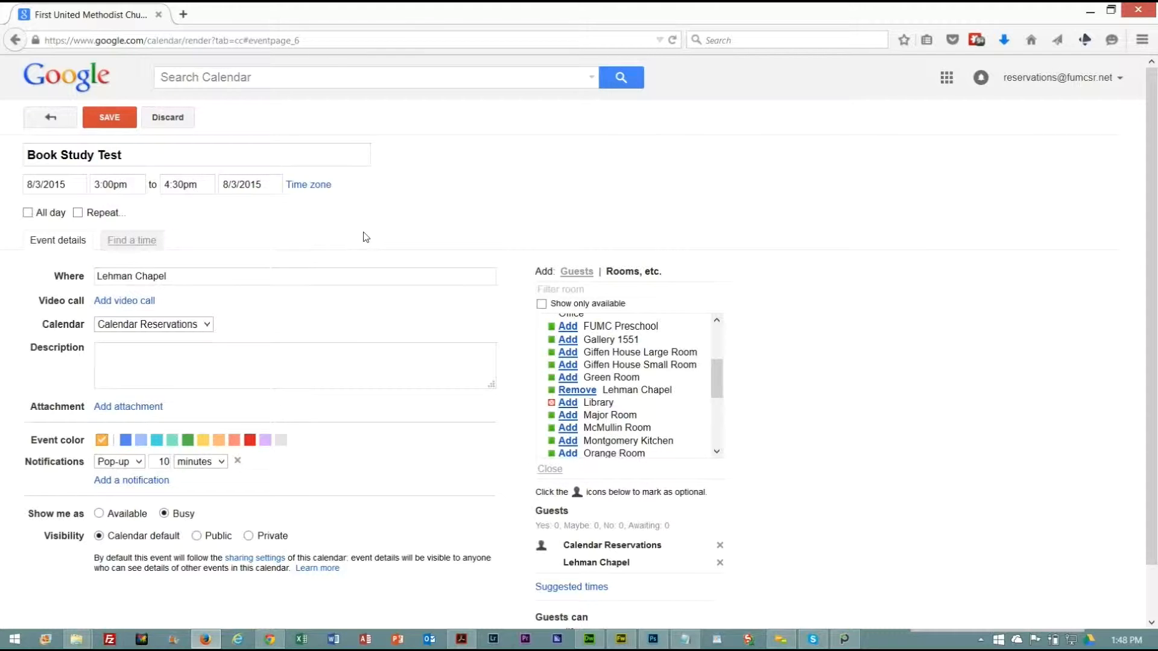
{"action": "left_click", "coordinate": [569, 429]}
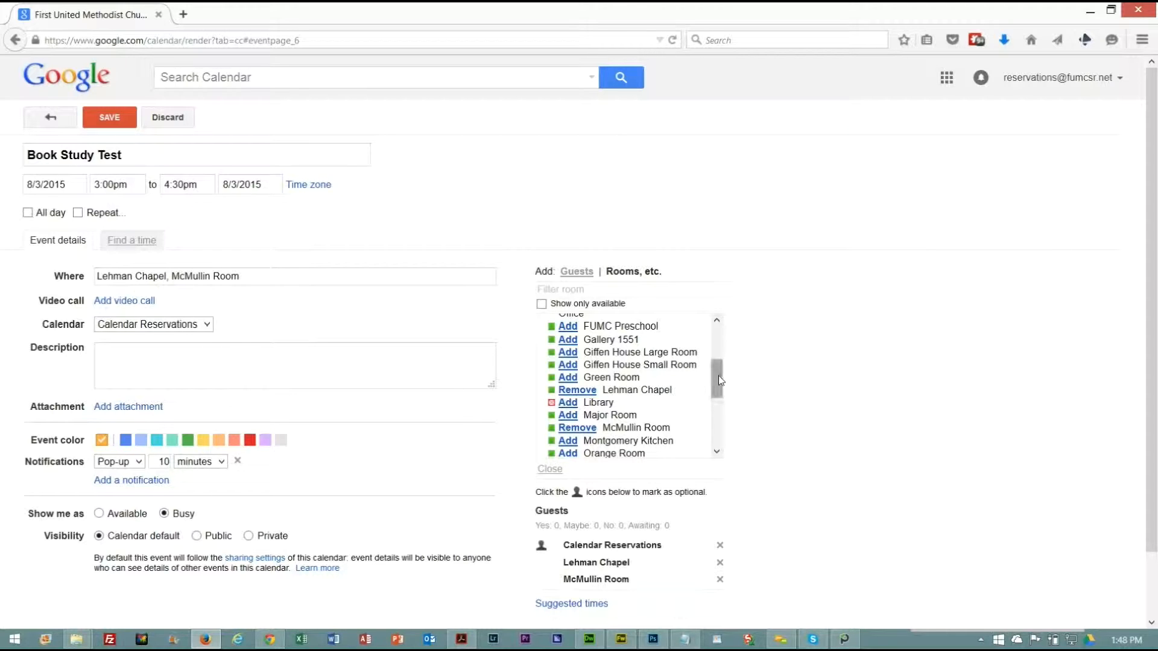
Compare the room list limited to available rooms with the full list that includes unavailable rooms.
{"action": "mouse_move", "coordinate": [720, 380]}
{"action": "left_mouse_down"}
{"action": "mouse_move", "coordinate": [719, 406]}
{"action": "mouse_move", "coordinate": [714, 369]}
{"action": "left_mouse_up"}
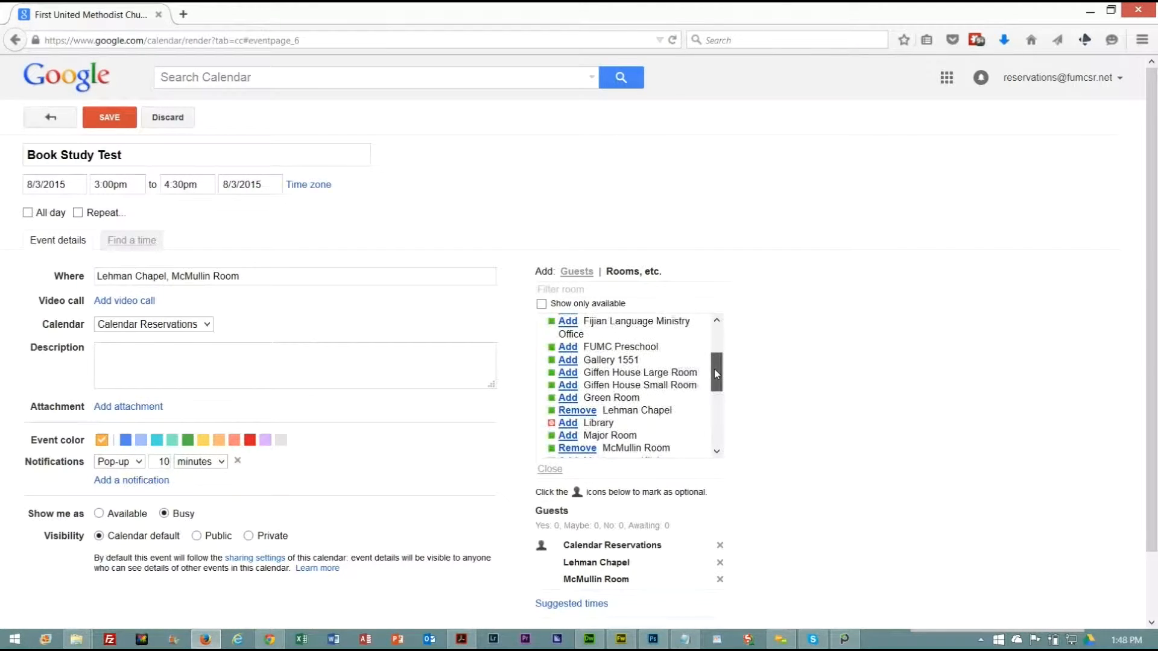
{"action": "left_click", "coordinate": [540, 304]}
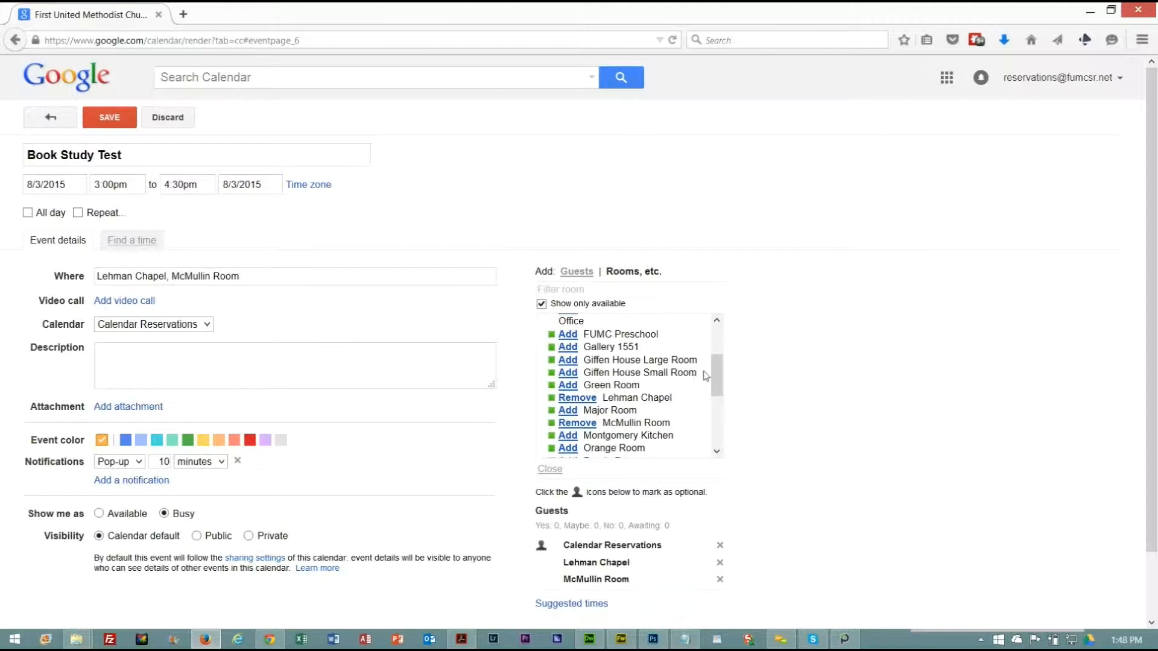
{"action": "left_click_drag", "start_coordinate": [714, 374], "coordinate": [714, 341]}
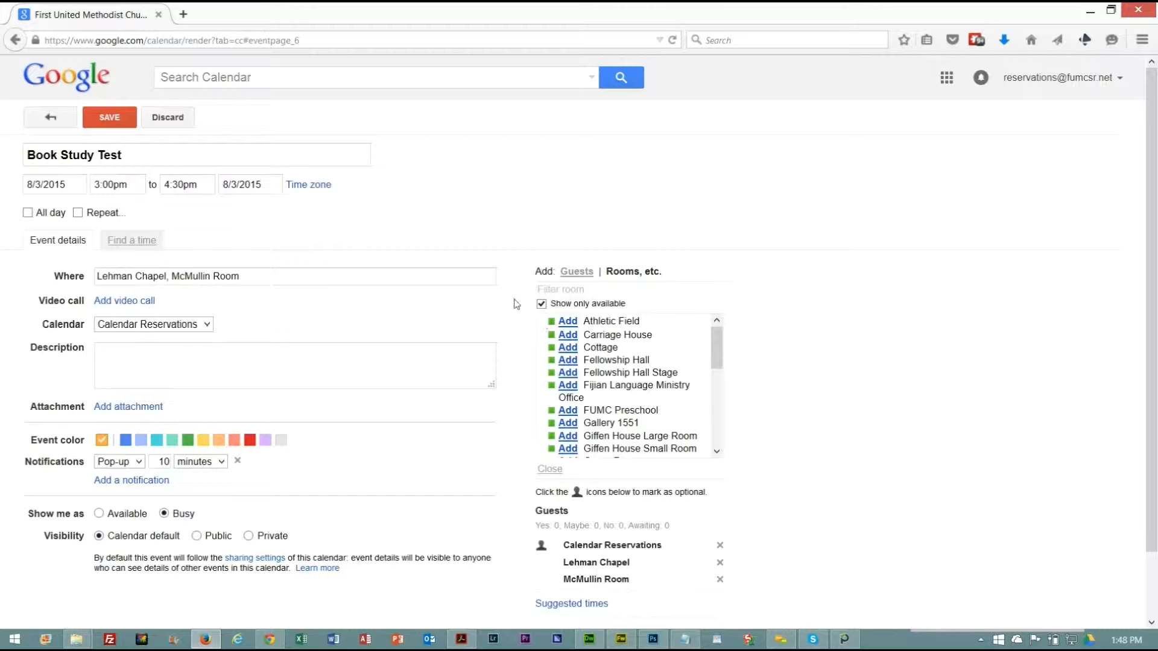
{"action": "left_click", "coordinate": [540, 304]}
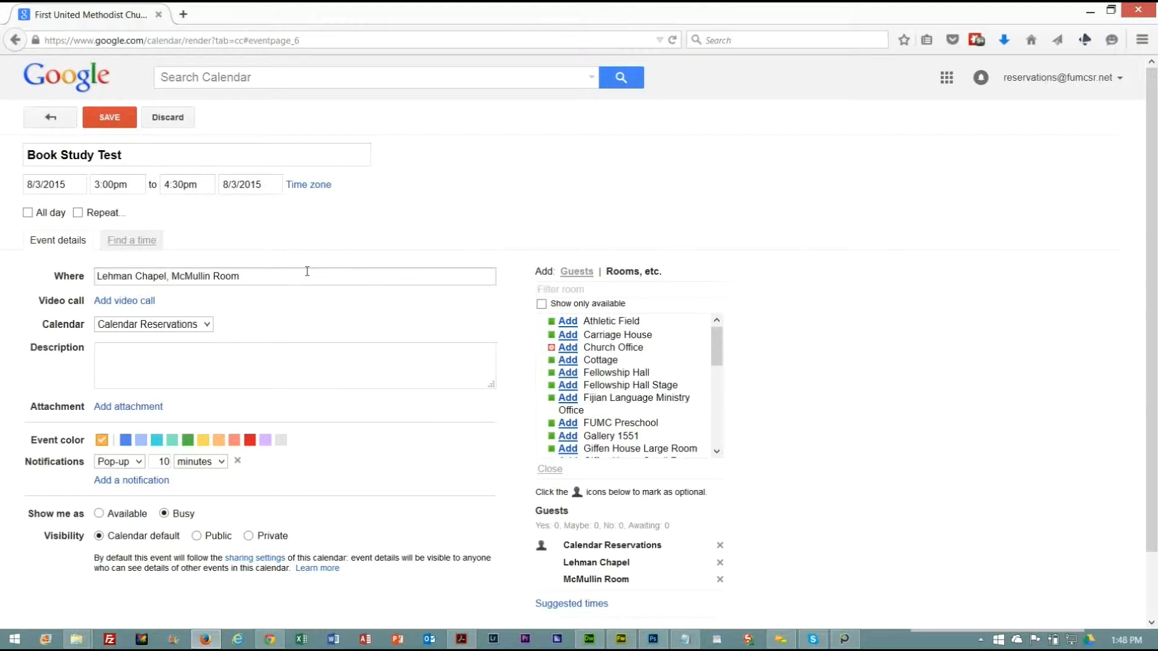
Delete McMullin Room from the event's location text and remove its room reservation, keeping only Lehman Chapel.
{"action": "left_click", "coordinate": [242, 276]}
{"action": "left_click_drag", "start_coordinate": [250, 277], "coordinate": [167, 283]}
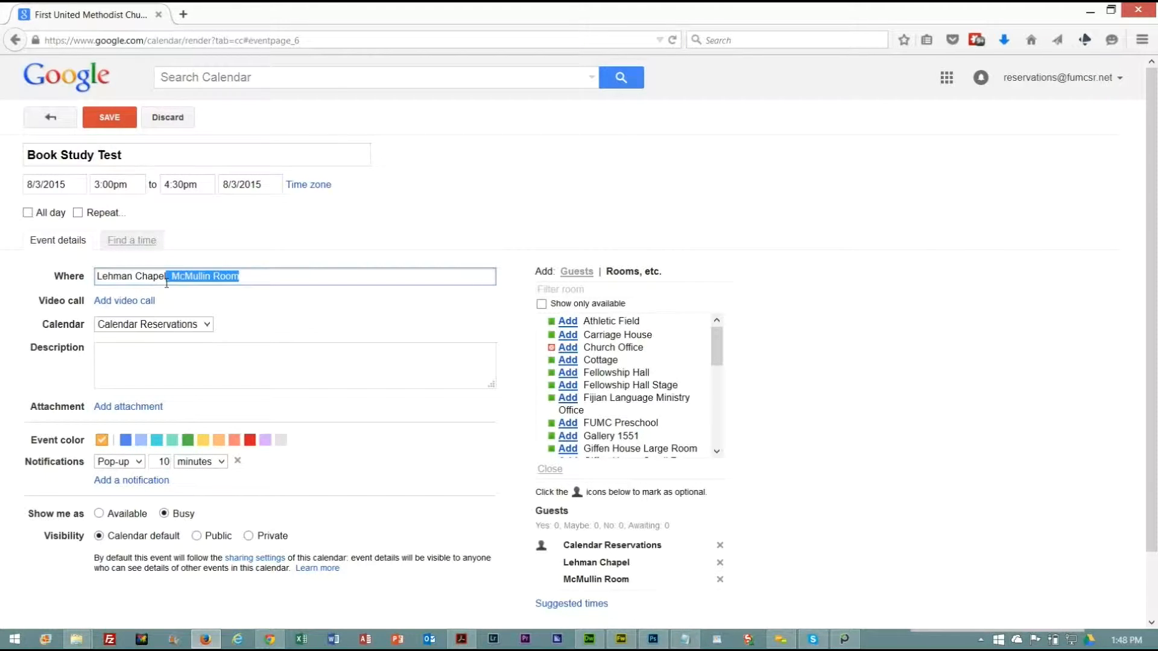
{"action": "key", "text": "BackSpace"}
{"action": "left_click", "coordinate": [228, 244]}
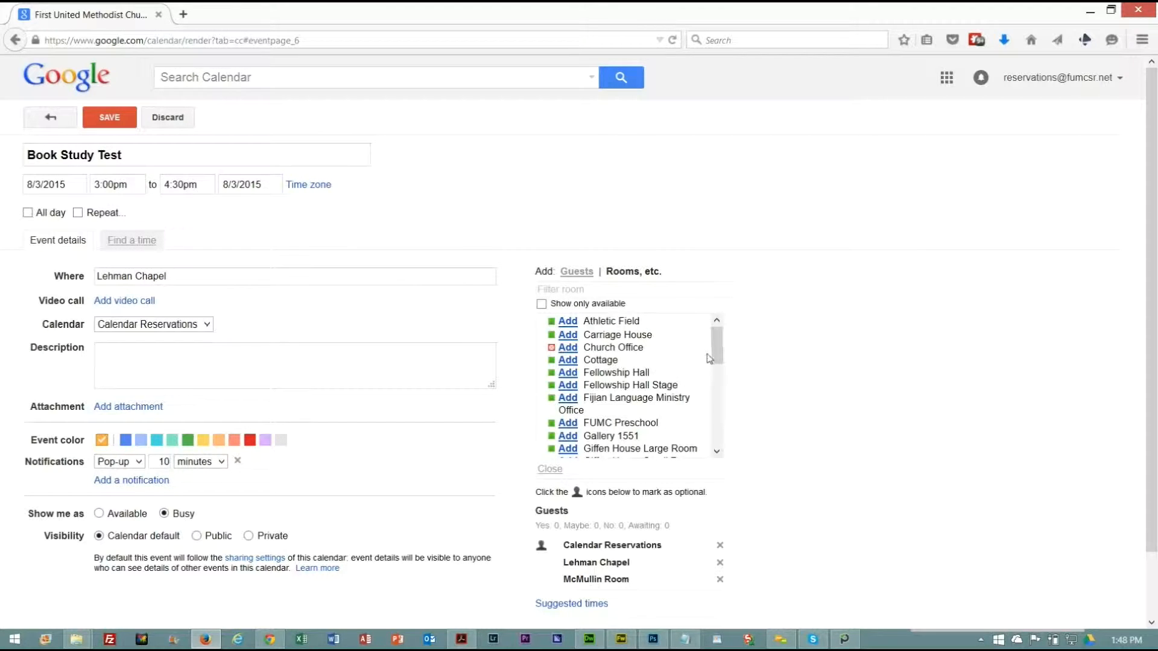
{"action": "scroll", "coordinate": [717, 355], "scroll_direction": "down", "scroll_amount": 3}
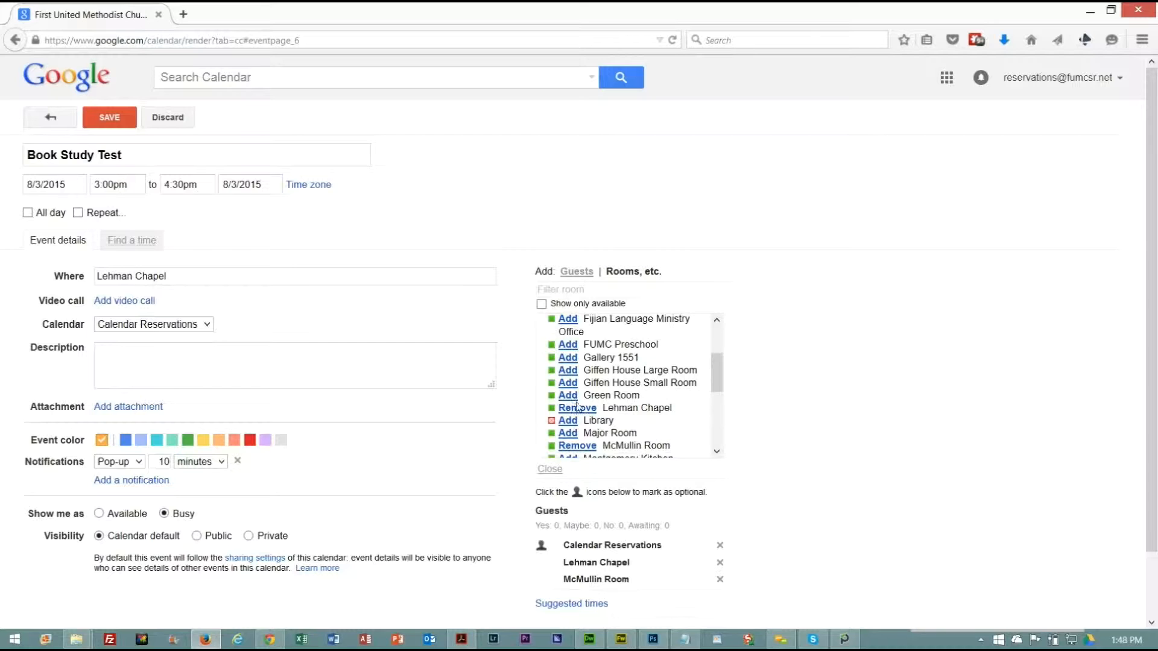
{"action": "scroll", "coordinate": [717, 389], "scroll_direction": "down", "scroll_amount": 2}
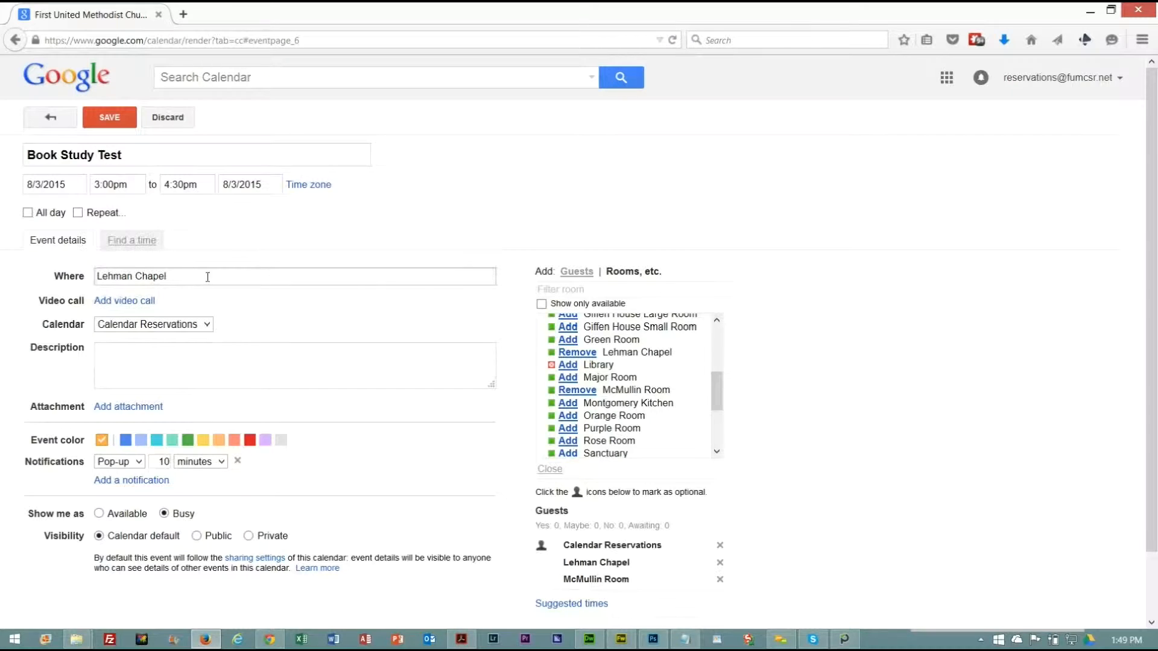
{"action": "left_click", "coordinate": [580, 391]}
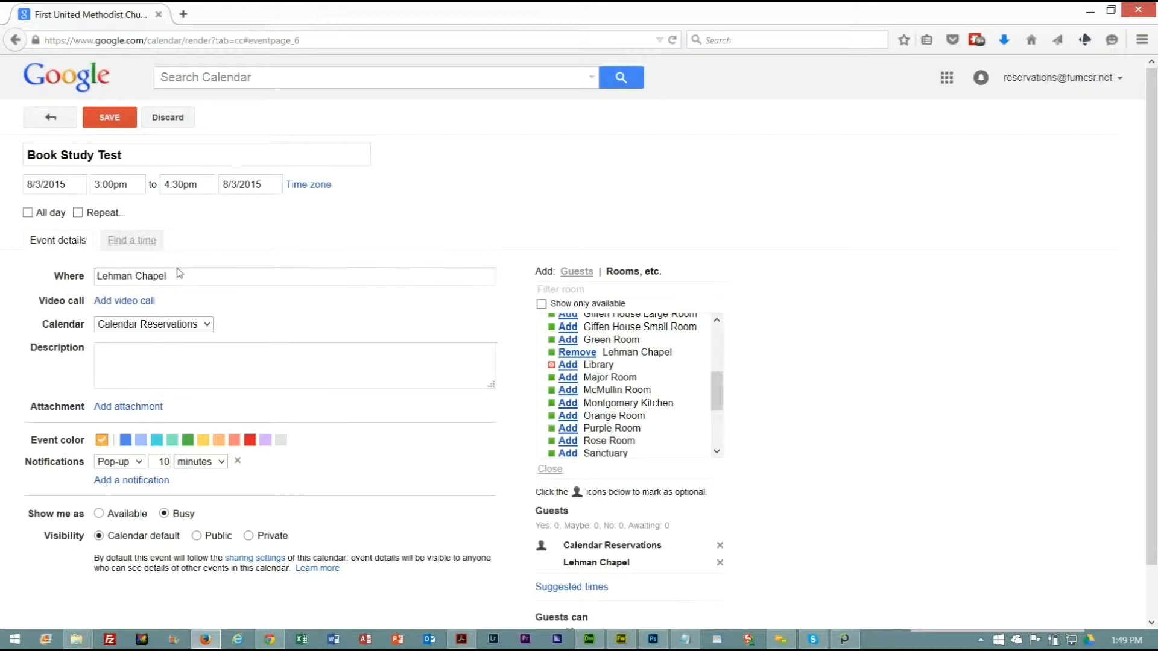
Enter the event description "This is a book study. Purchase a copy in the church office. $10 suggested donation.".
{"action": "left_click", "coordinate": [118, 361]}
{"action": "type", "text": "This is a book study."}
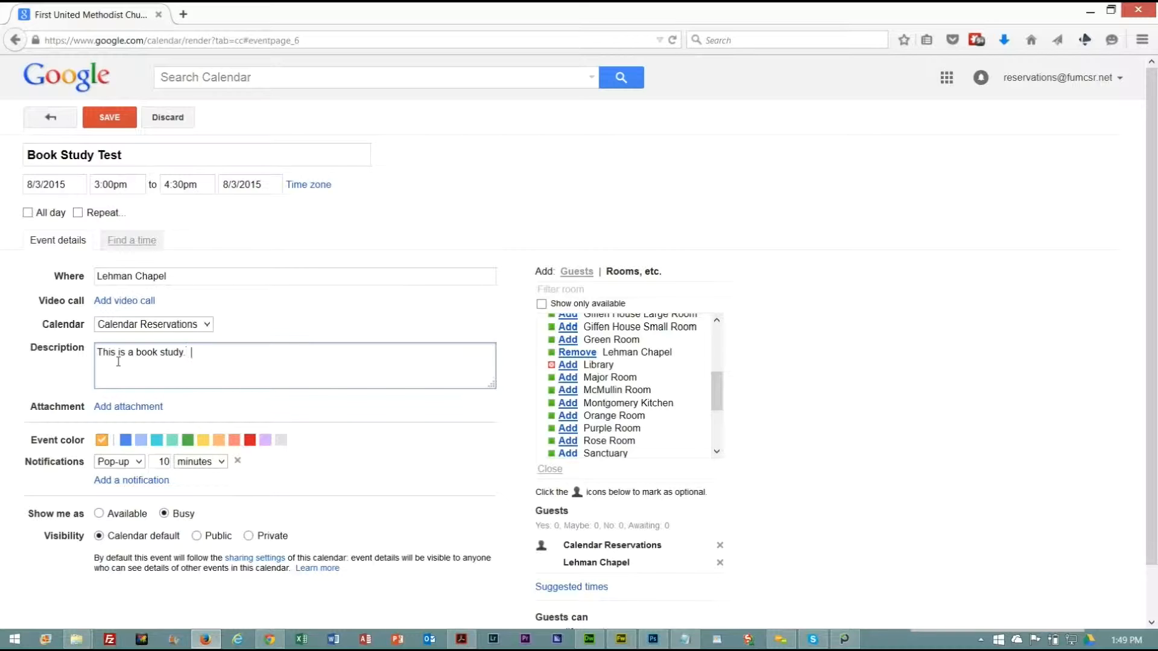
{"action": "type", "text": "  Purchase a copy in the church office."}
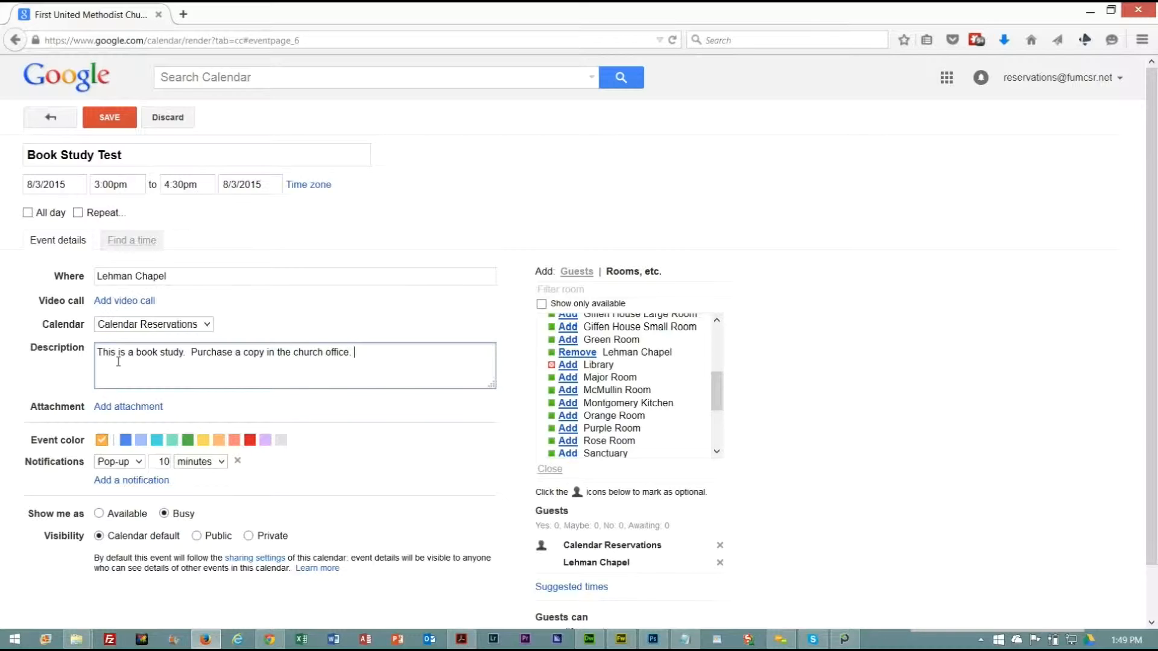
{"action": "type", "text": " $10 suggested donation"}
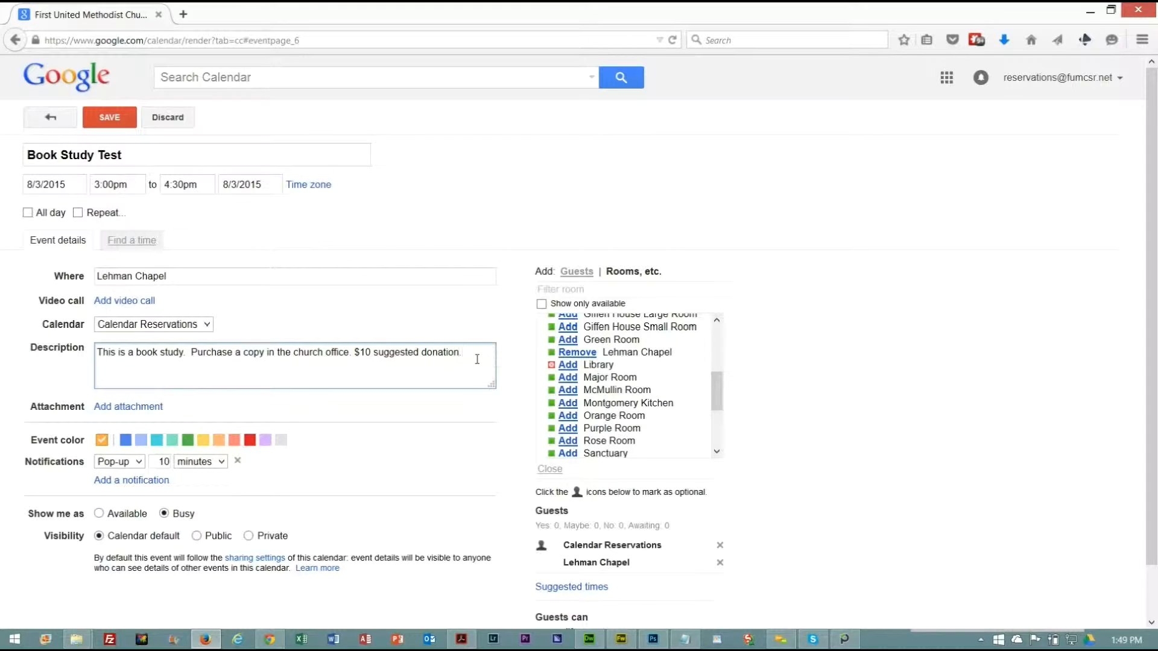
{"action": "type", "text": ".  All are welcome!"}
Add "All are welcome!" to the end of the event description.
{"action": "left_click_drag", "start_coordinate": [155, 365], "coordinate": [101, 352]}
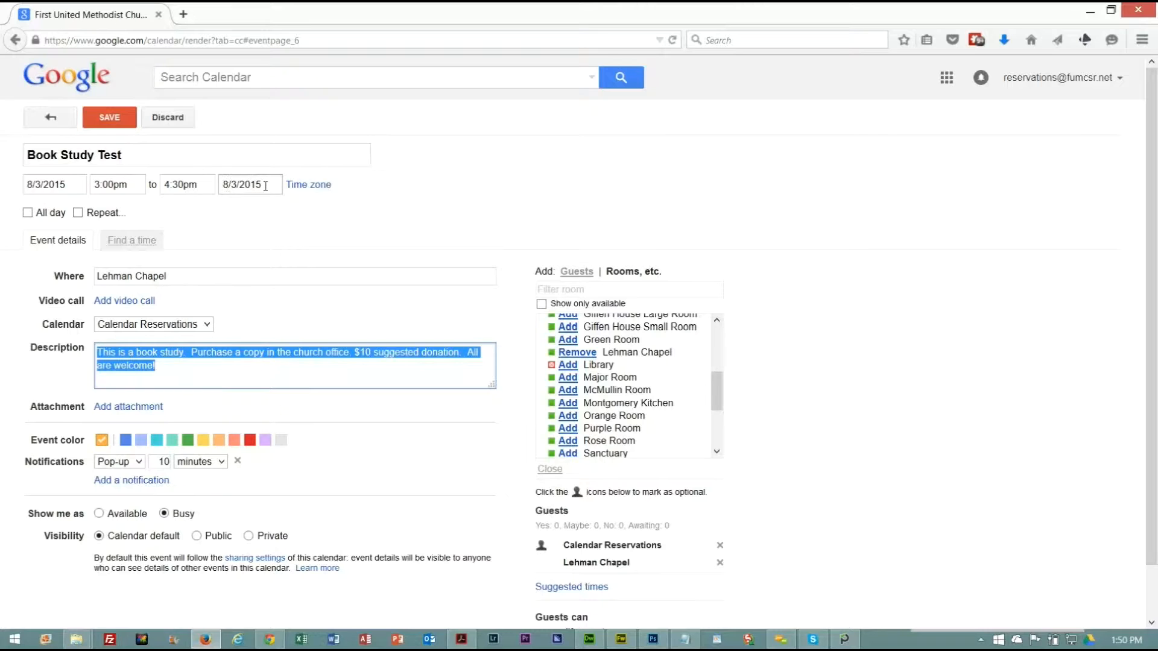
Turn on repetition for the event with a Daily schedule and review the available day intervals.
{"action": "left_click", "coordinate": [78, 213]}
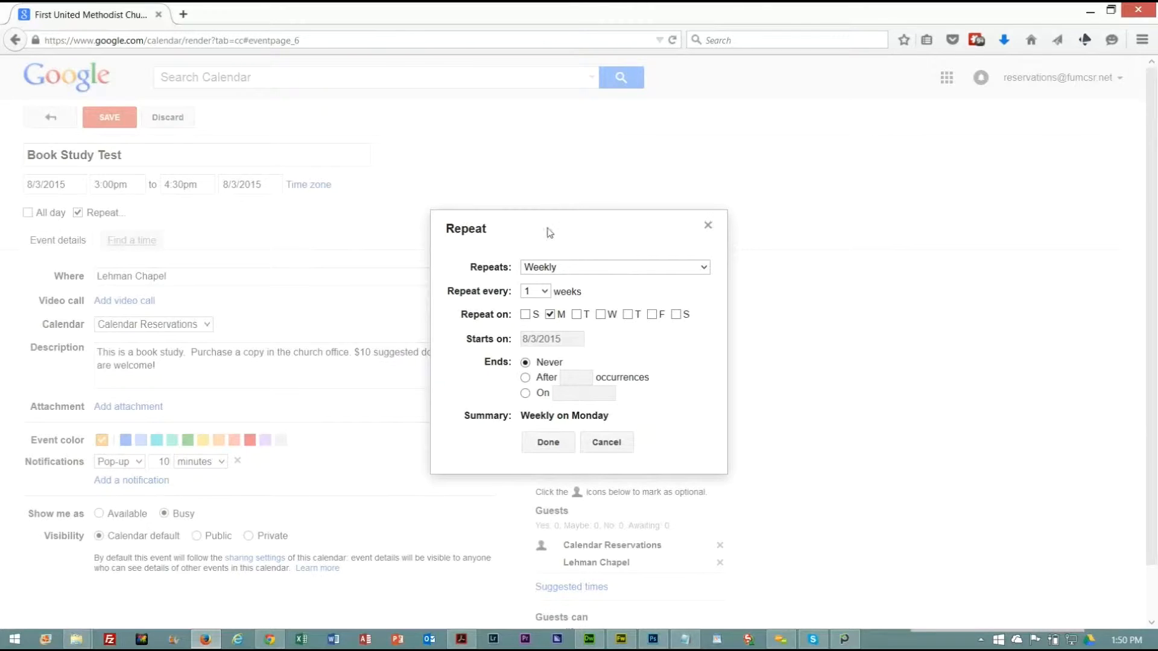
{"action": "left_click", "coordinate": [704, 267]}
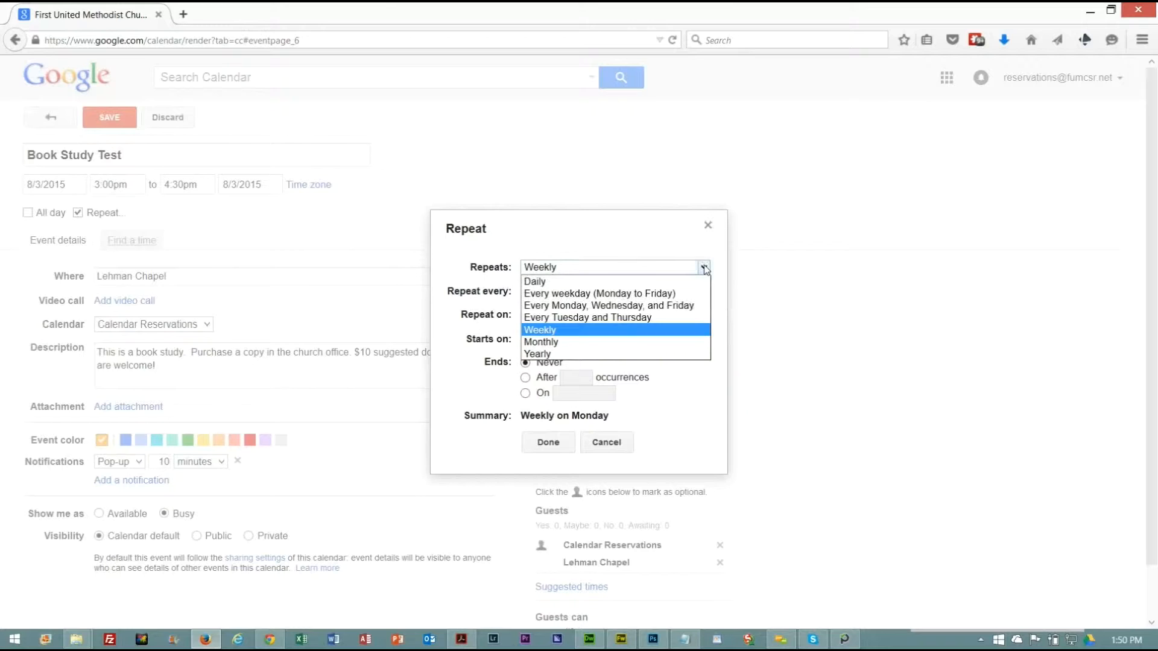
{"action": "left_click", "coordinate": [537, 282]}
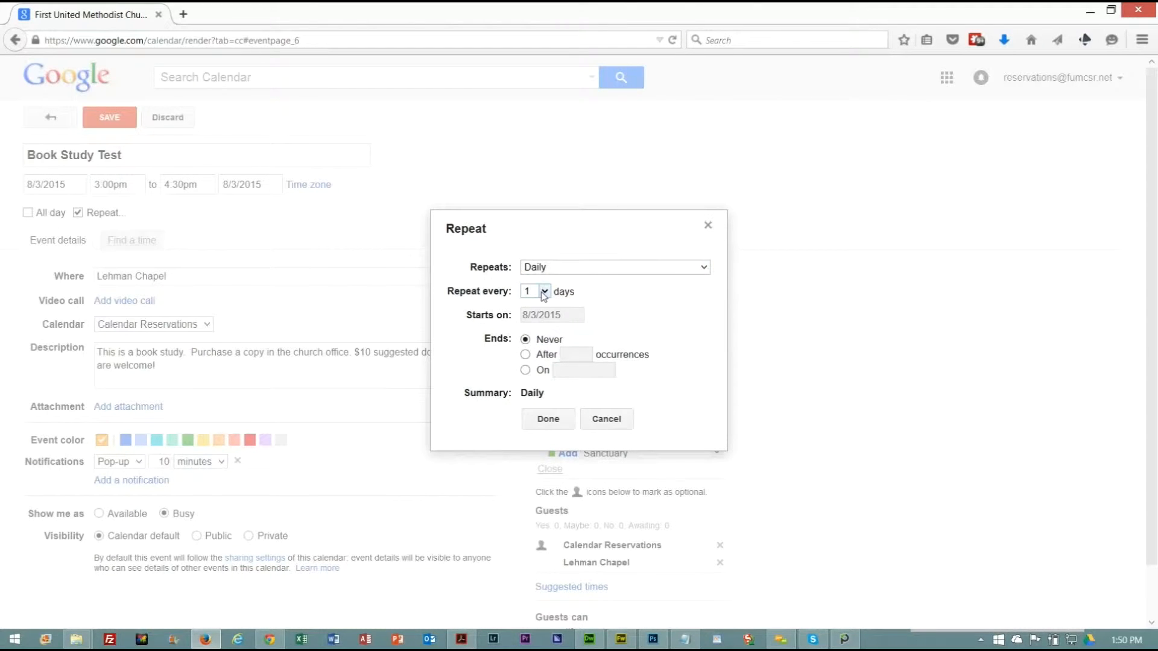
{"action": "left_click", "coordinate": [539, 290]}
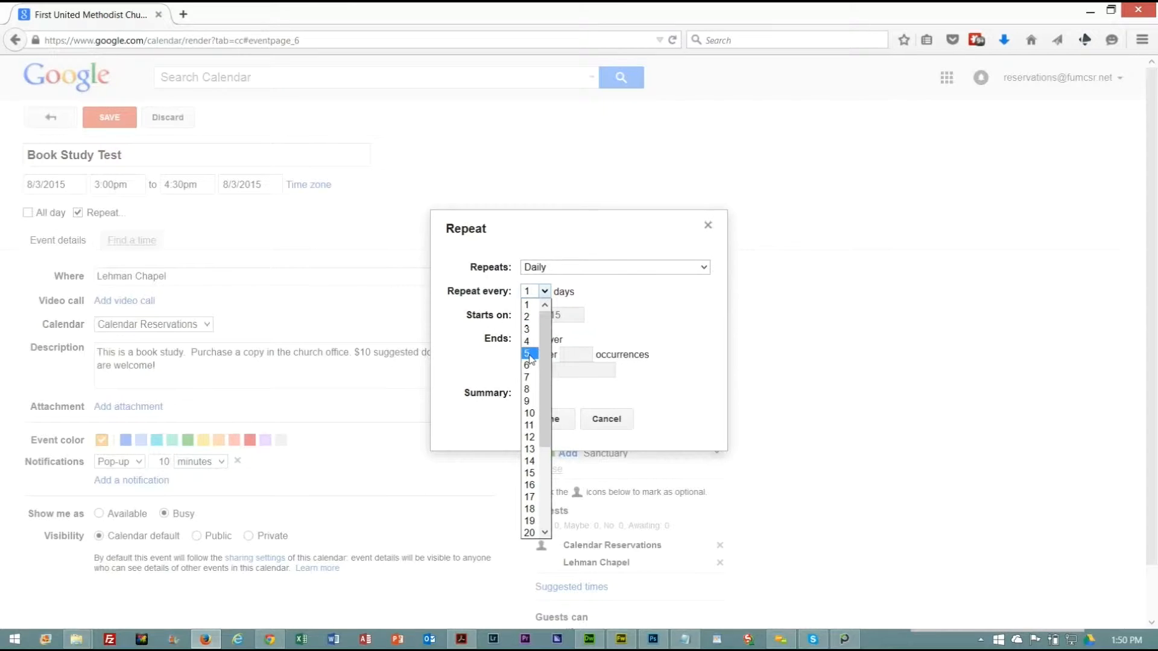
{"action": "left_click", "coordinate": [552, 246]}
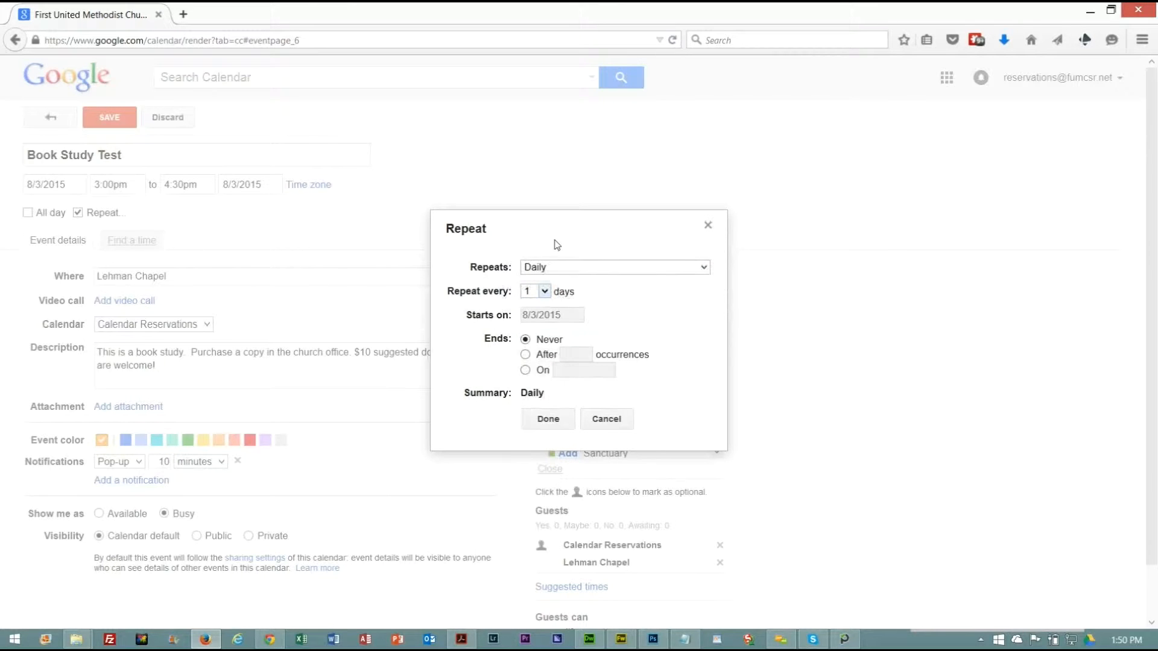
{"action": "left_click", "coordinate": [545, 290]}
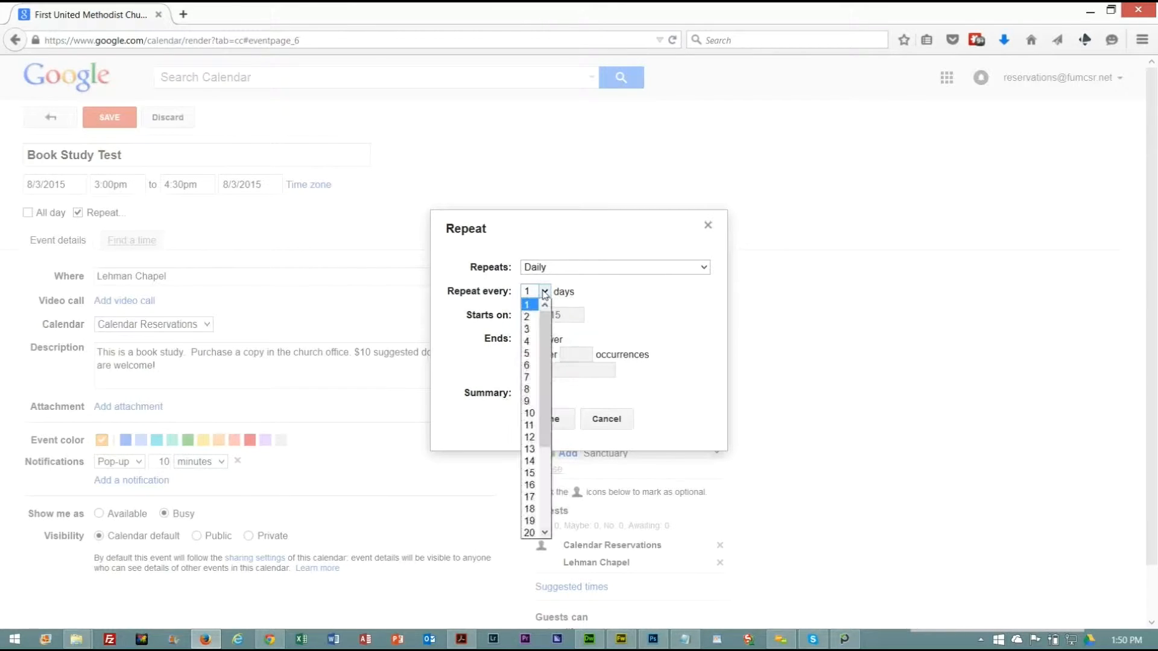
{"action": "left_click", "coordinate": [547, 246]}
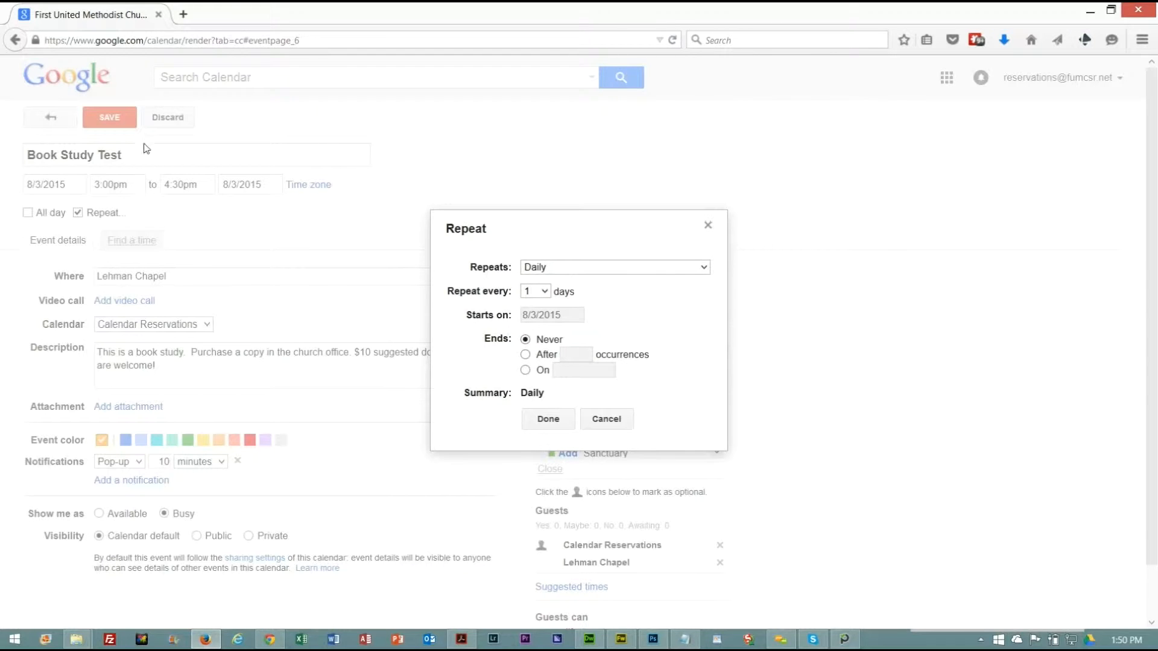
Try the weekday, Monday-Wednesday-Friday and Tuesday-Thursday repeat patterns, ending on Weekly.
{"action": "left_click", "coordinate": [703, 269]}
{"action": "left_click", "coordinate": [577, 294]}
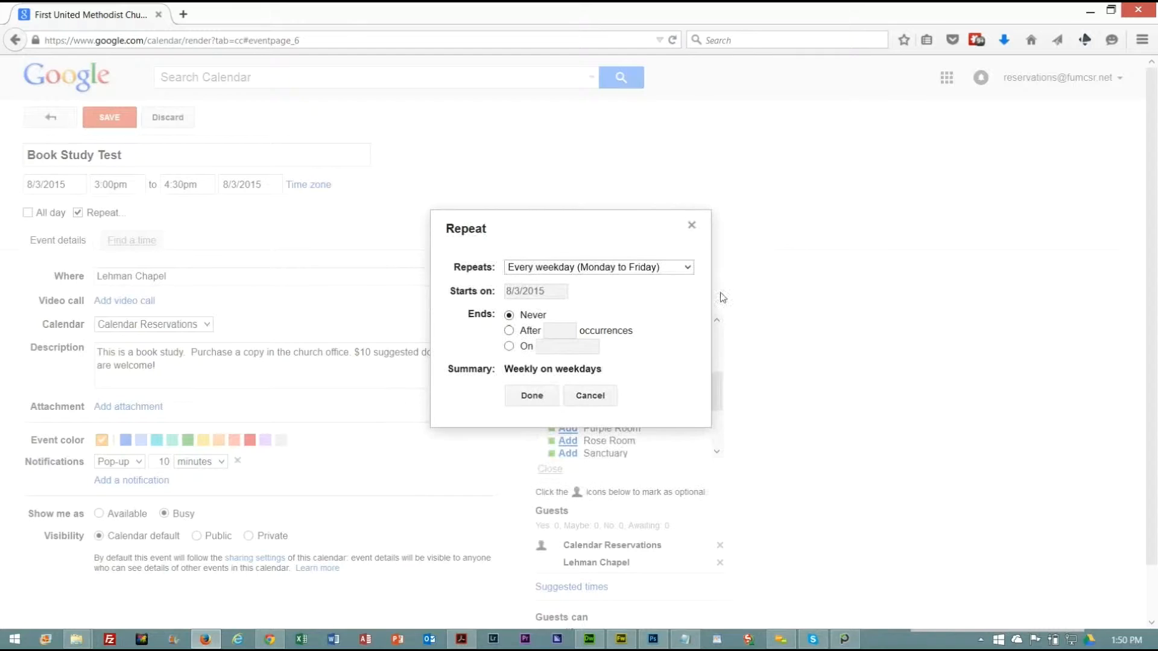
{"action": "left_click", "coordinate": [689, 272]}
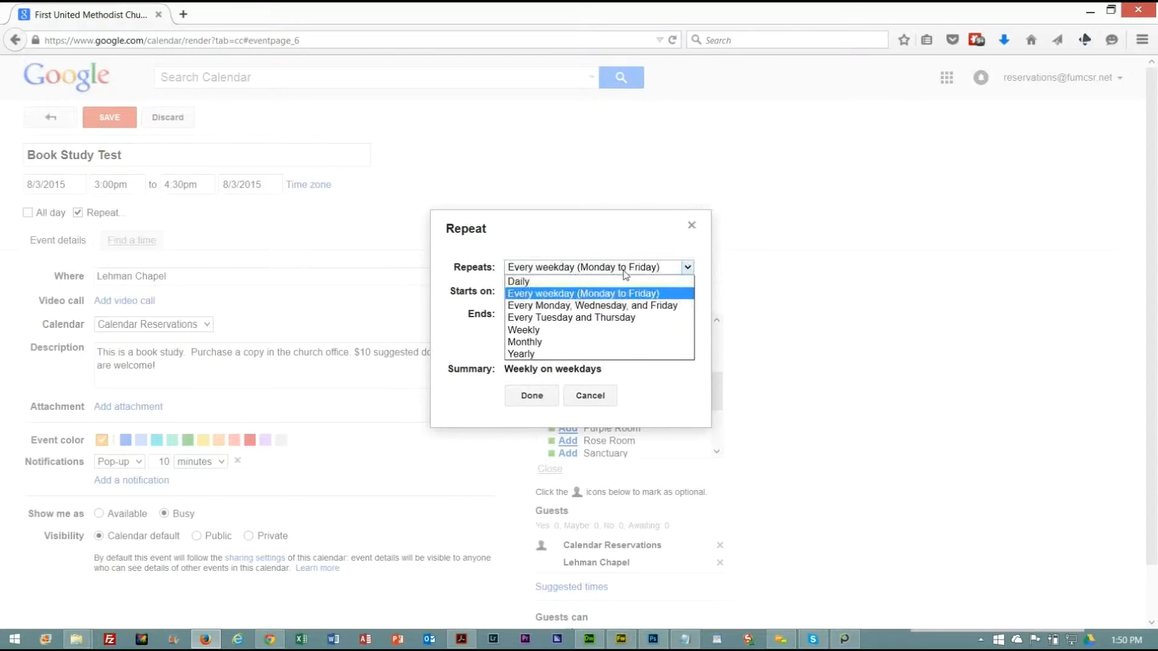
{"action": "left_click", "coordinate": [571, 301]}
{"action": "left_click", "coordinate": [688, 269]}
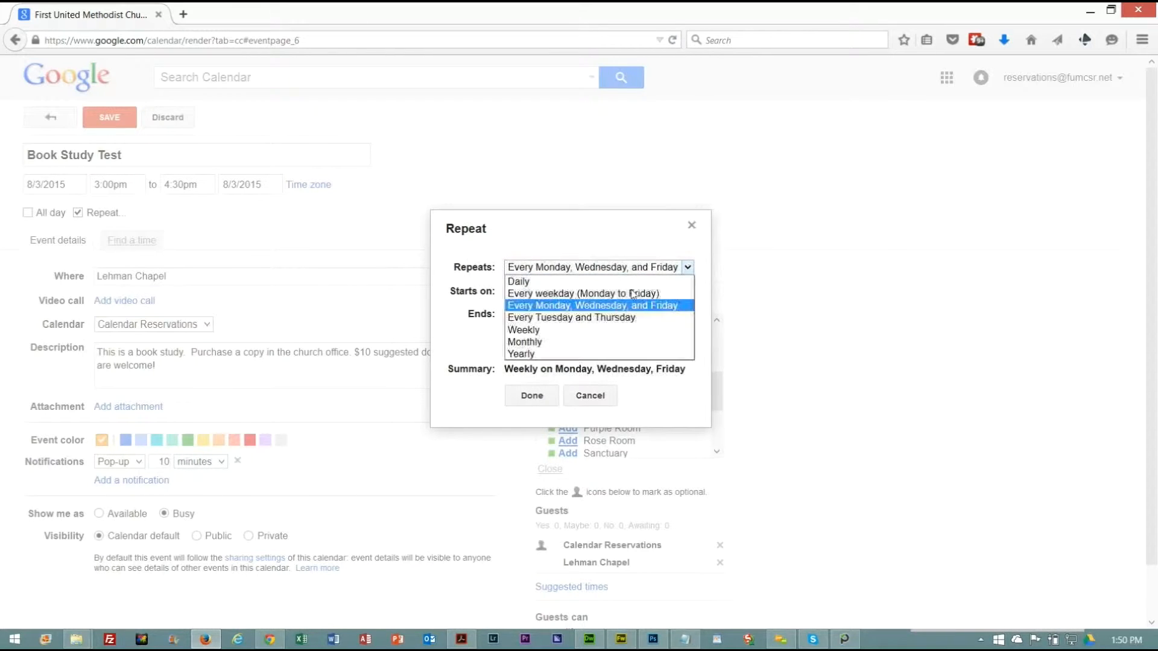
{"action": "left_click", "coordinate": [607, 318]}
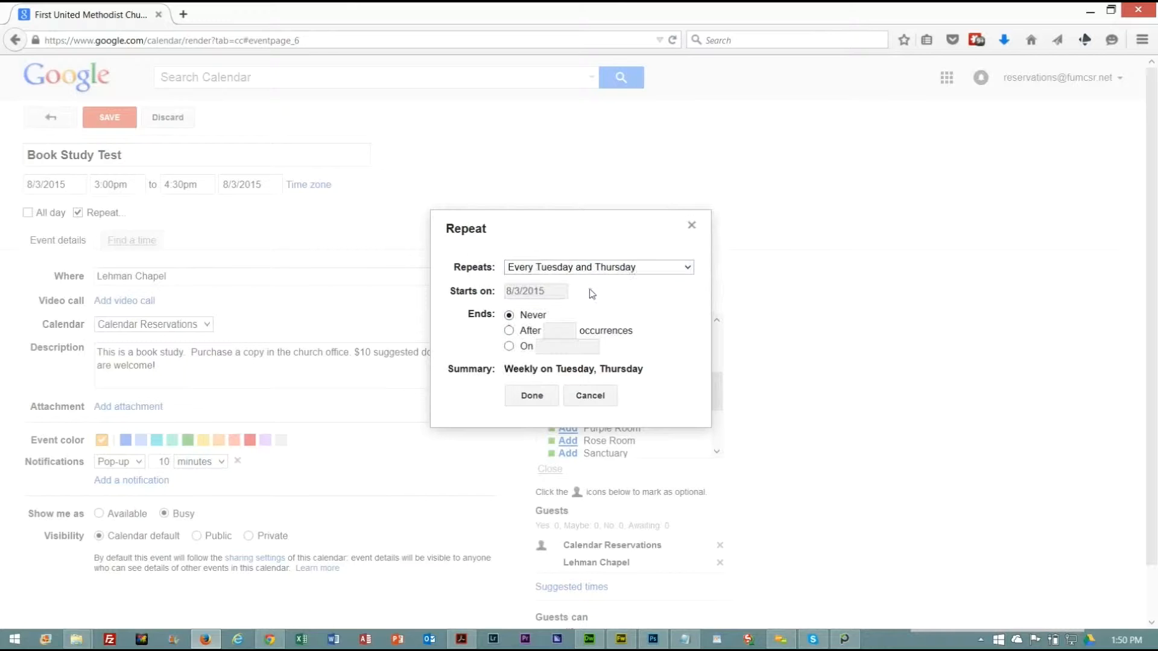
{"action": "left_click", "coordinate": [687, 267]}
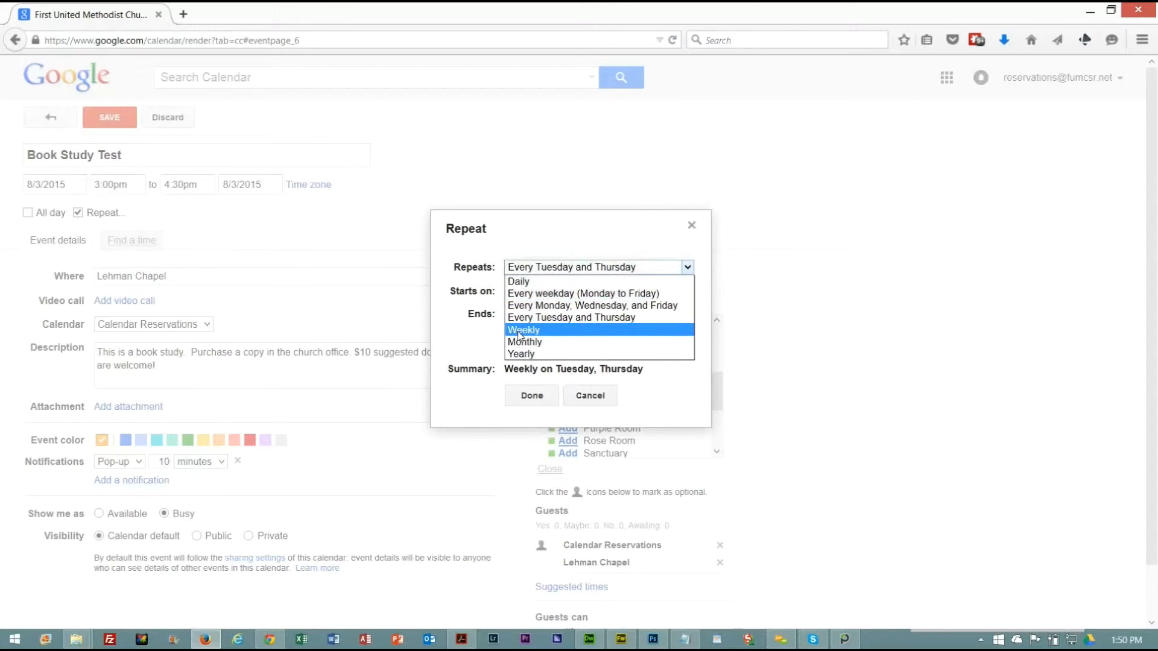
{"action": "left_click", "coordinate": [546, 329]}
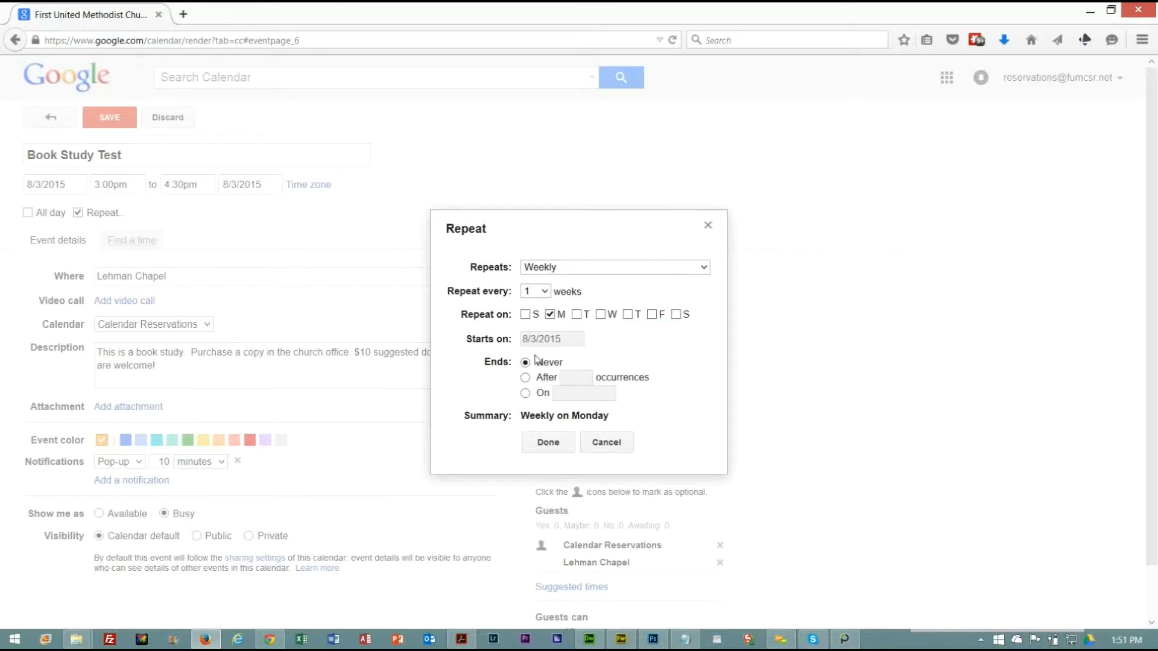
Set the weekly repetition to end after 4 occurrences and to recur every 2 weeks.
{"action": "left_click", "coordinate": [525, 377]}
{"action": "left_click_drag", "start_coordinate": [588, 378], "coordinate": [536, 378]}
{"action": "type", "text": "4"}
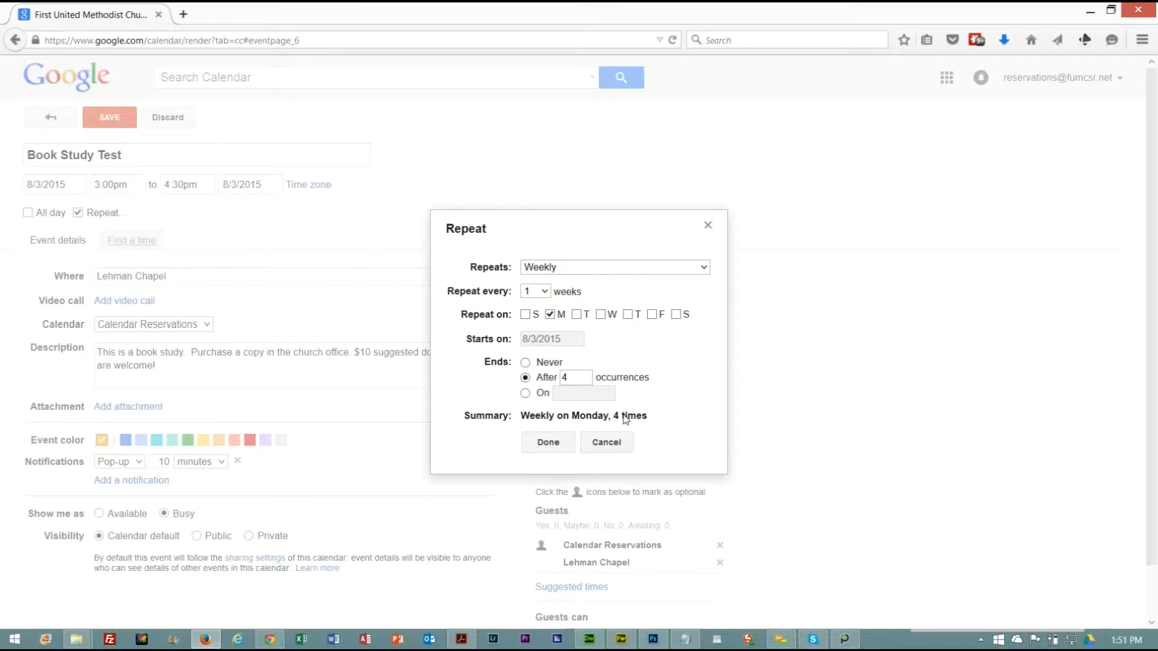
{"action": "left_click", "coordinate": [544, 291]}
{"action": "left_click", "coordinate": [533, 317]}
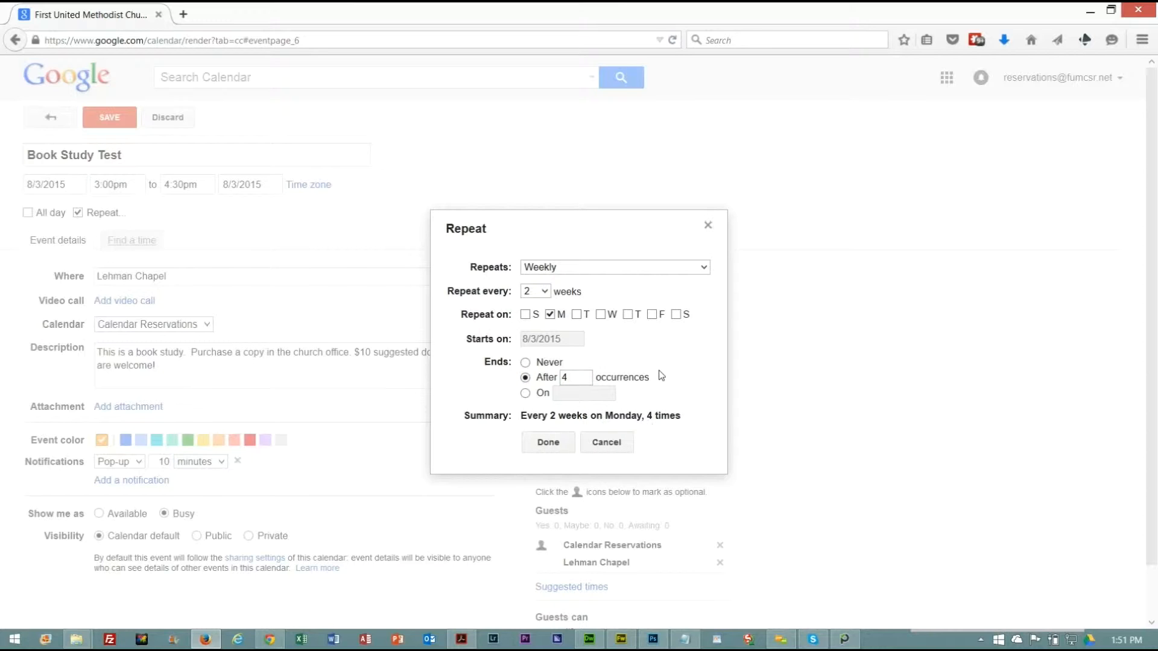
Try adding Wednesday and Friday as repeat days, and clear both so only Monday remains selected.
{"action": "left_click", "coordinate": [600, 314]}
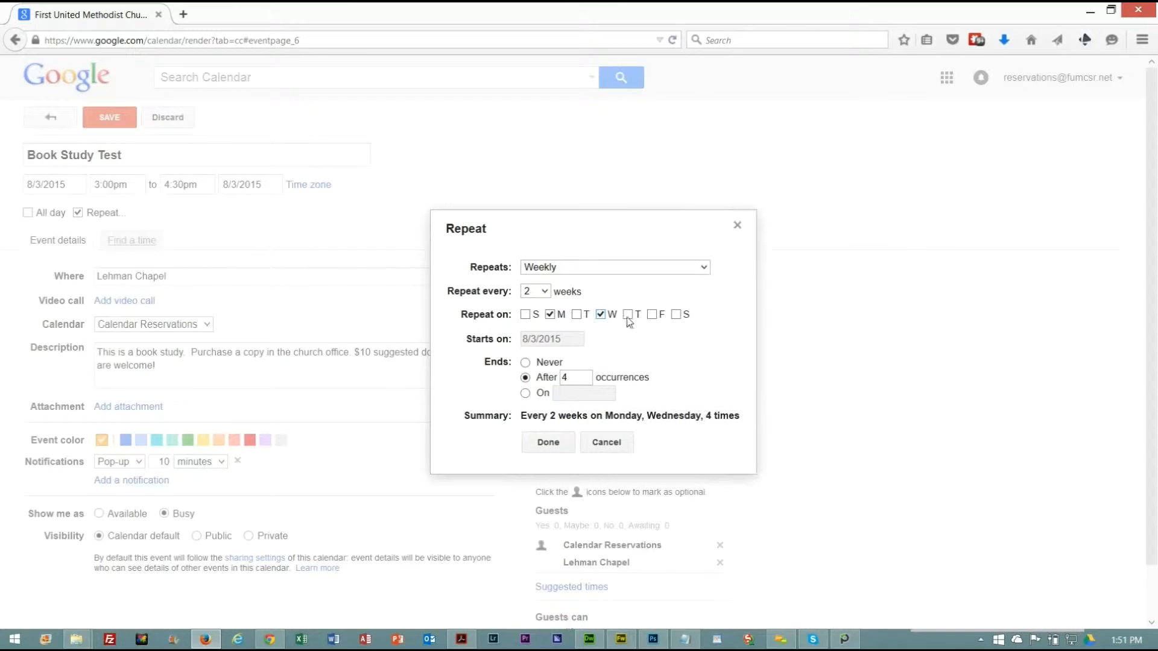
{"action": "left_click", "coordinate": [652, 315]}
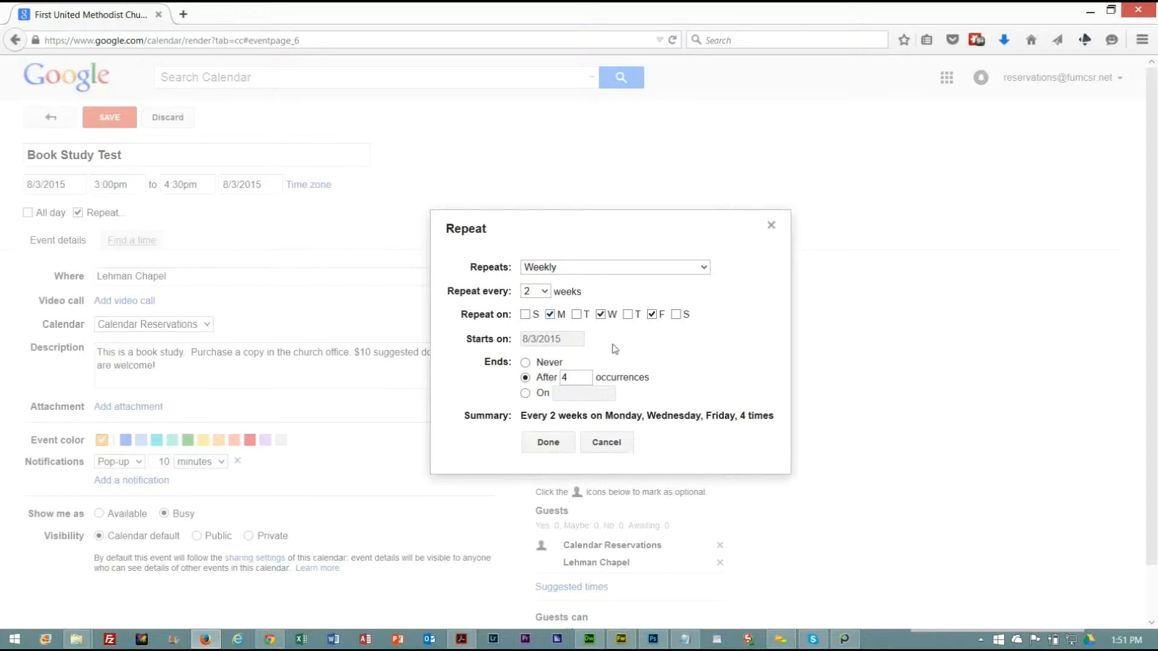
{"action": "left_click", "coordinate": [652, 314]}
{"action": "left_click", "coordinate": [602, 315]}
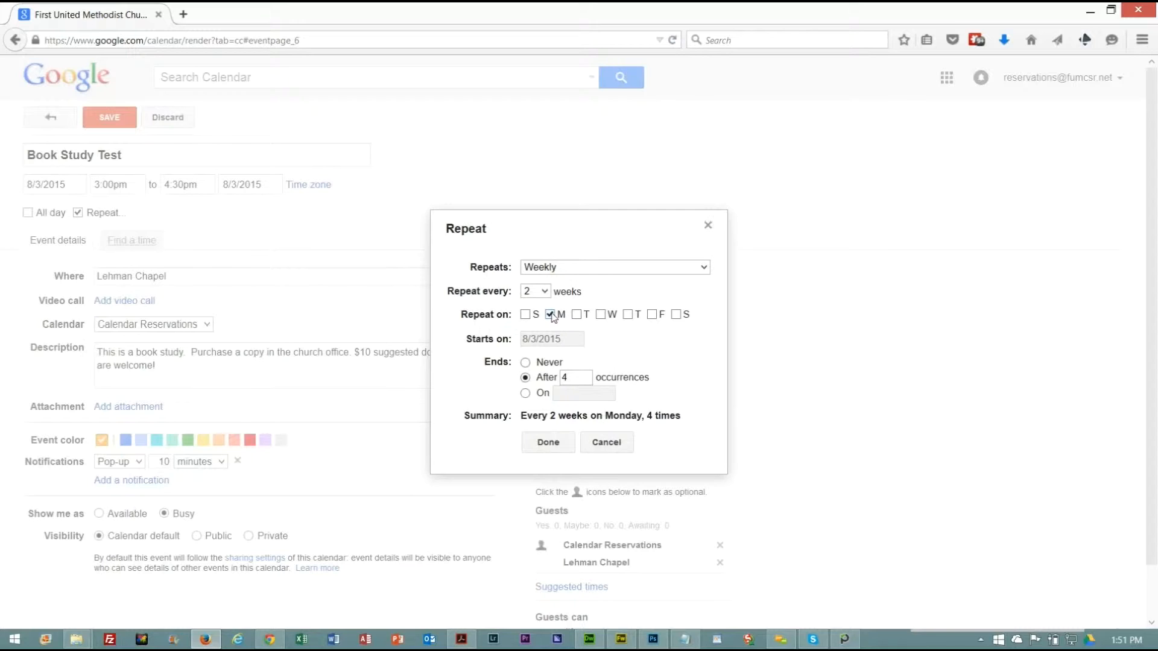
Set the repeat interval to 1 week and try switching the repeat day from Monday to Sunday and back.
{"action": "left_click", "coordinate": [540, 291]}
{"action": "left_click", "coordinate": [527, 307]}
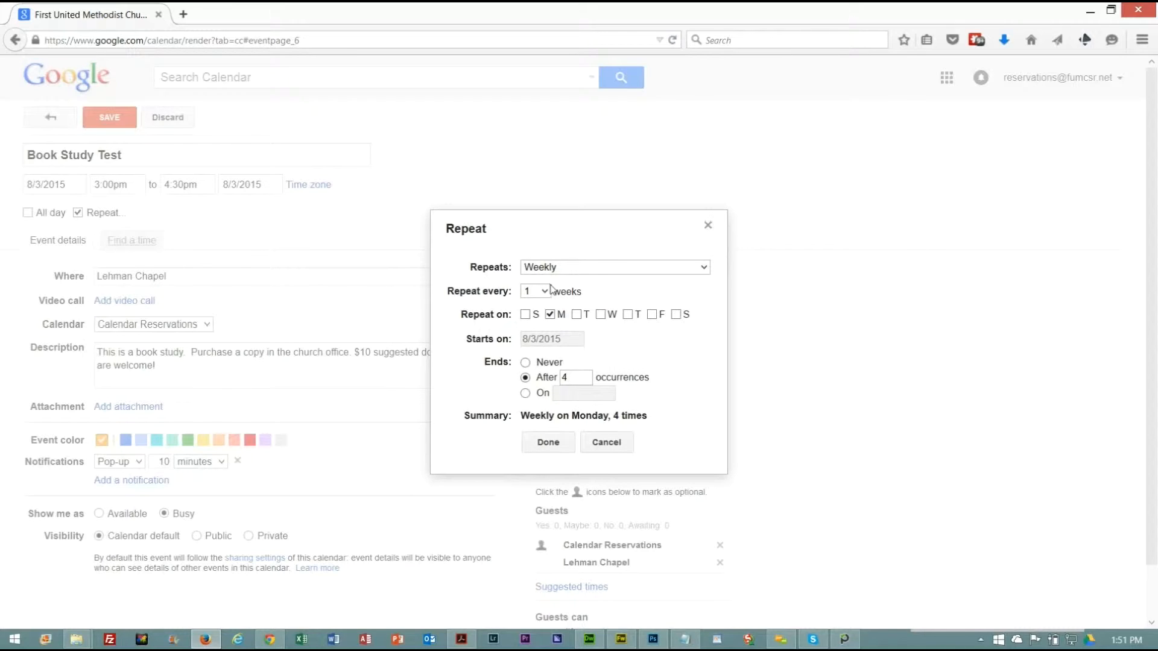
{"action": "left_click", "coordinate": [525, 314]}
{"action": "left_click", "coordinate": [550, 315]}
{"action": "left_click", "coordinate": [550, 315]}
{"action": "left_click", "coordinate": [524, 315]}
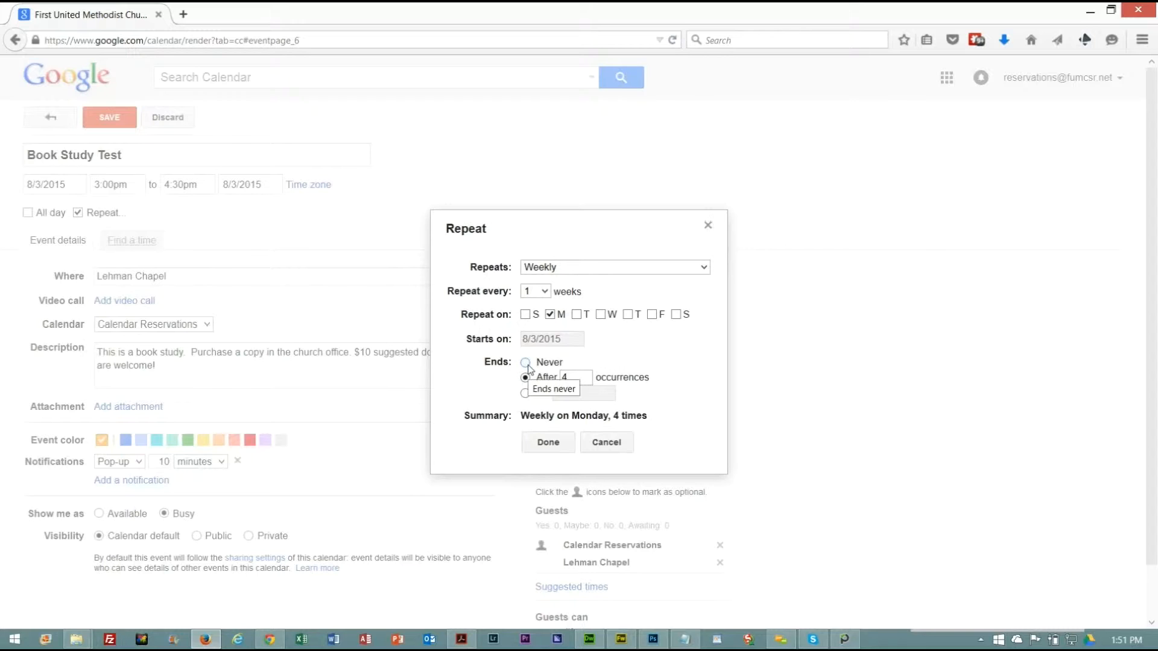
Make the event repeat monthly by day of the week with no end, and apply the repeat settings.
{"action": "left_click", "coordinate": [703, 267]}
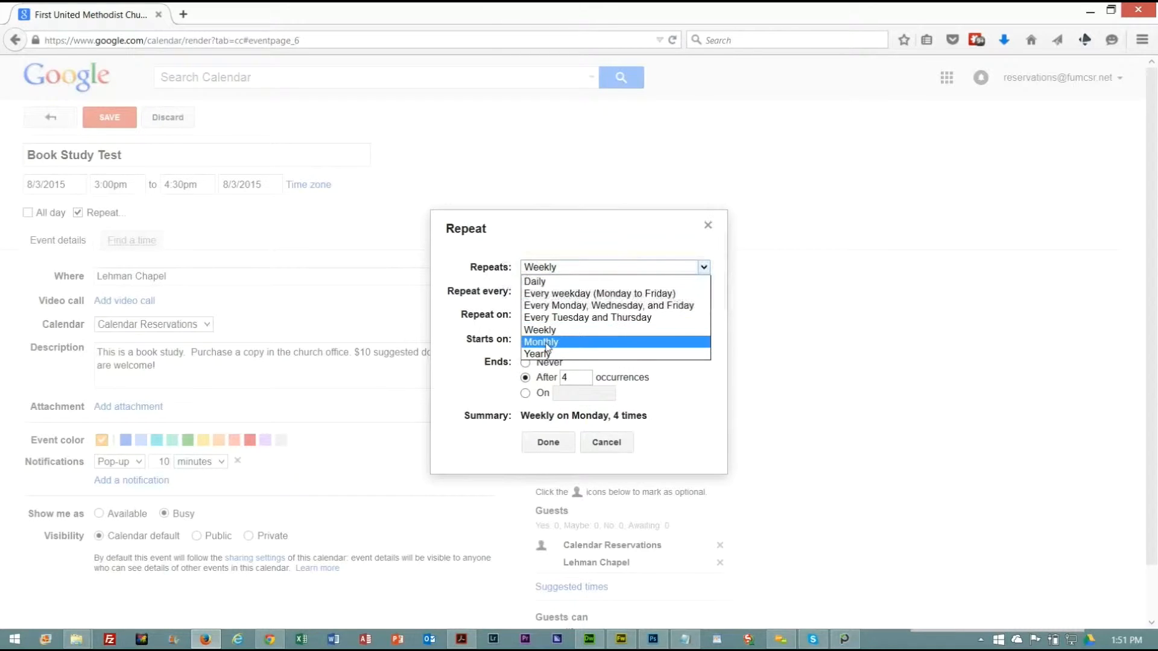
{"action": "left_click", "coordinate": [547, 344]}
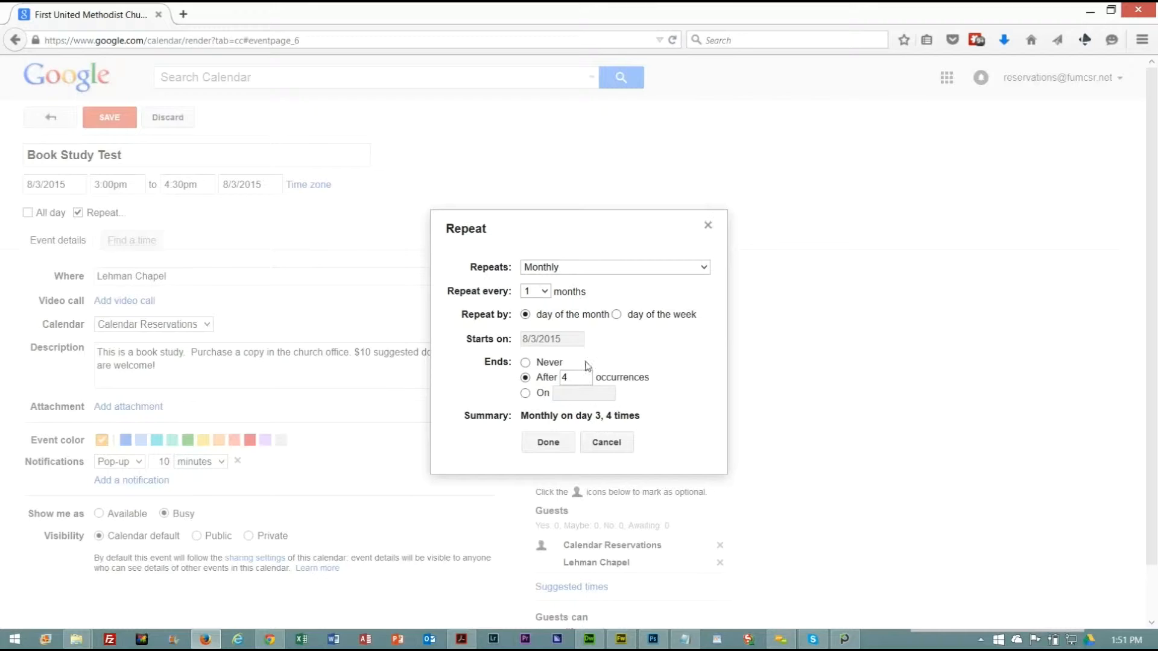
{"action": "left_click", "coordinate": [526, 362]}
{"action": "left_click", "coordinate": [616, 314]}
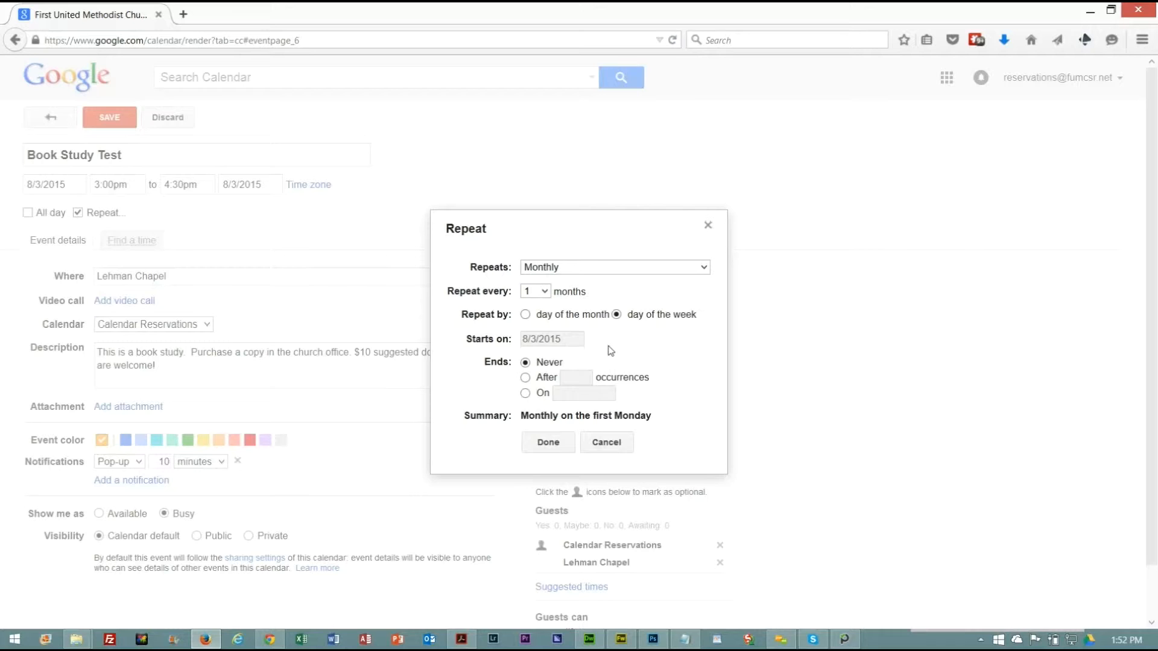
{"action": "left_click", "coordinate": [548, 443]}
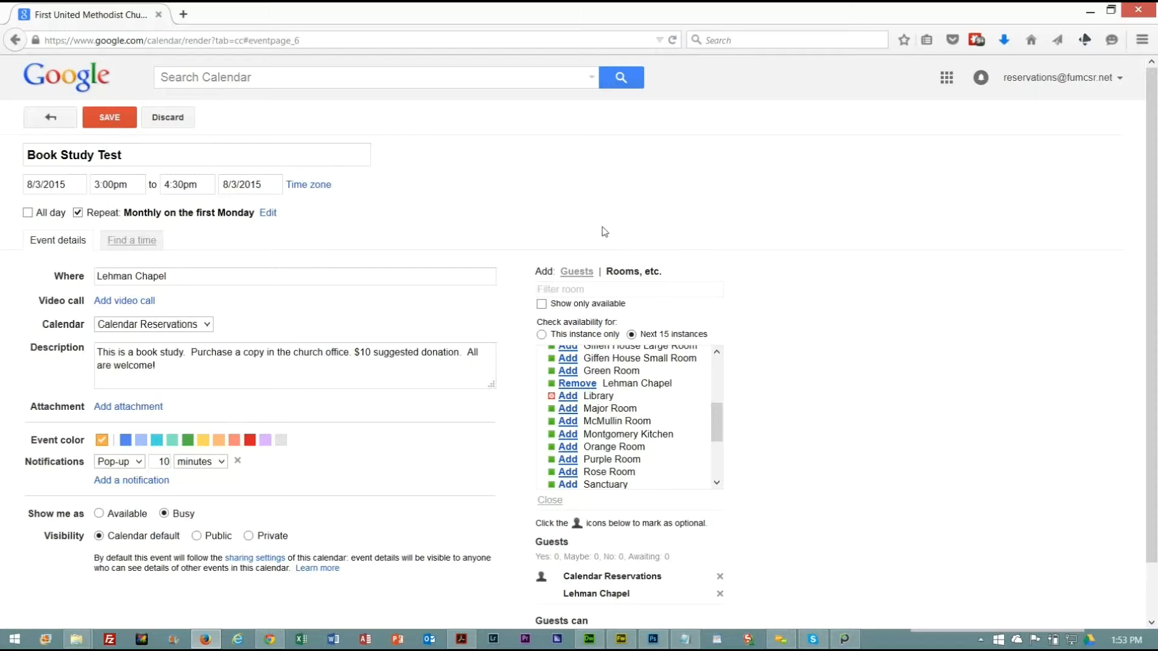
Add two guests to the event from the suggested contacts, one by name and one by e-mail address.
{"action": "left_click", "coordinate": [576, 272]}
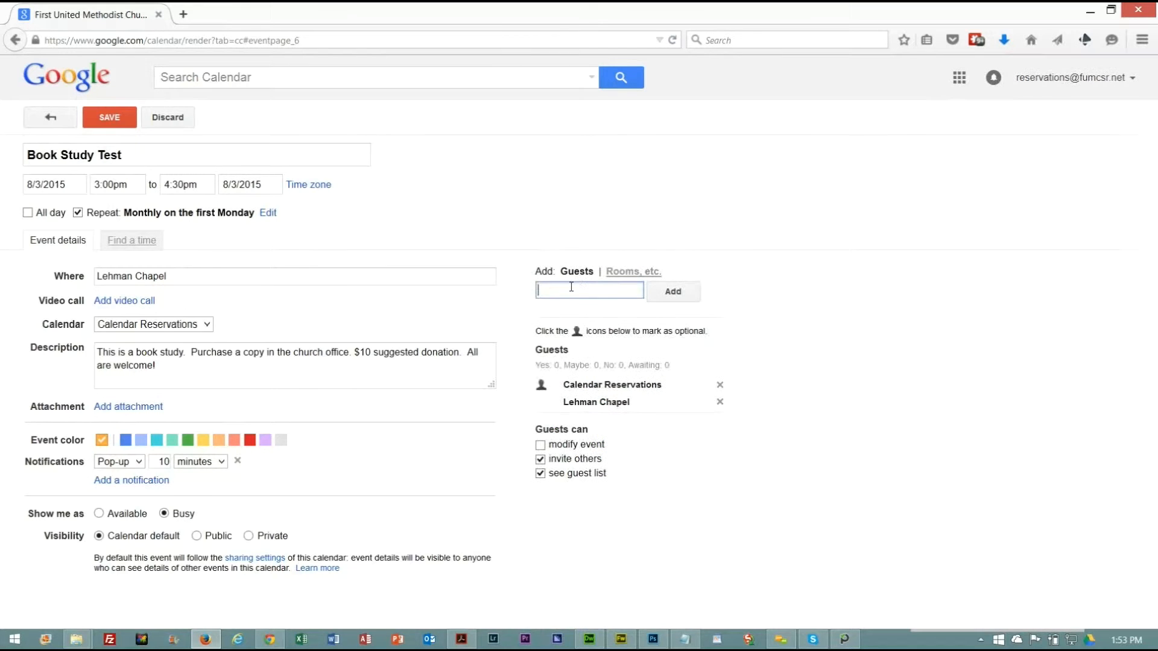
{"action": "type", "text": "mary"}
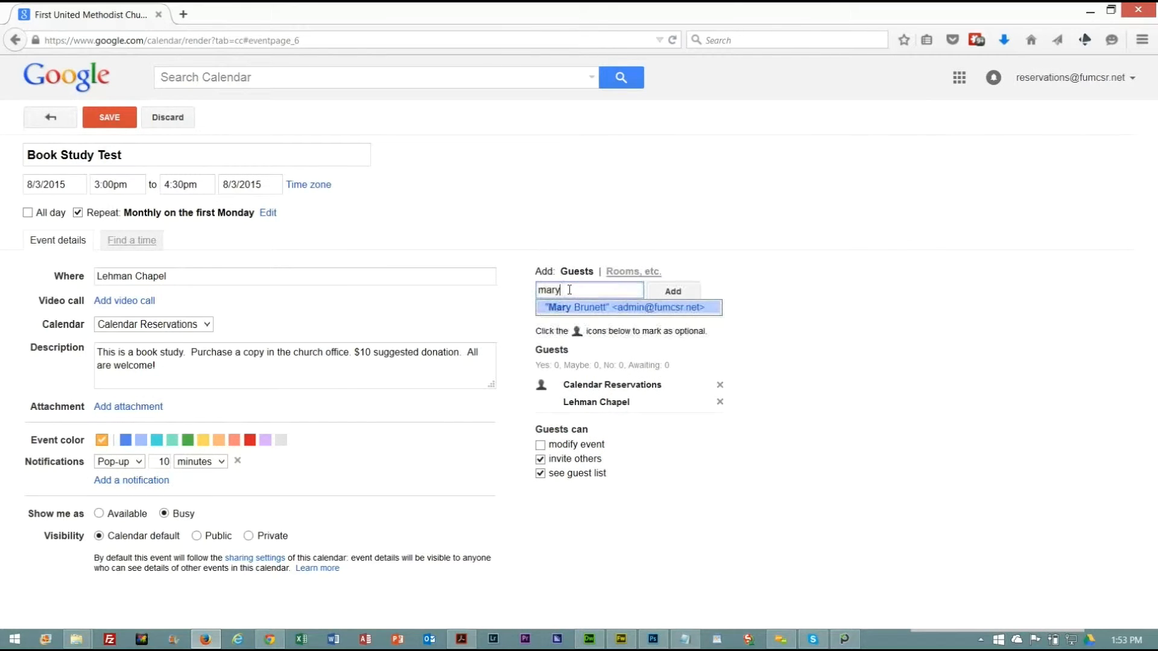
{"action": "left_click", "coordinate": [592, 308]}
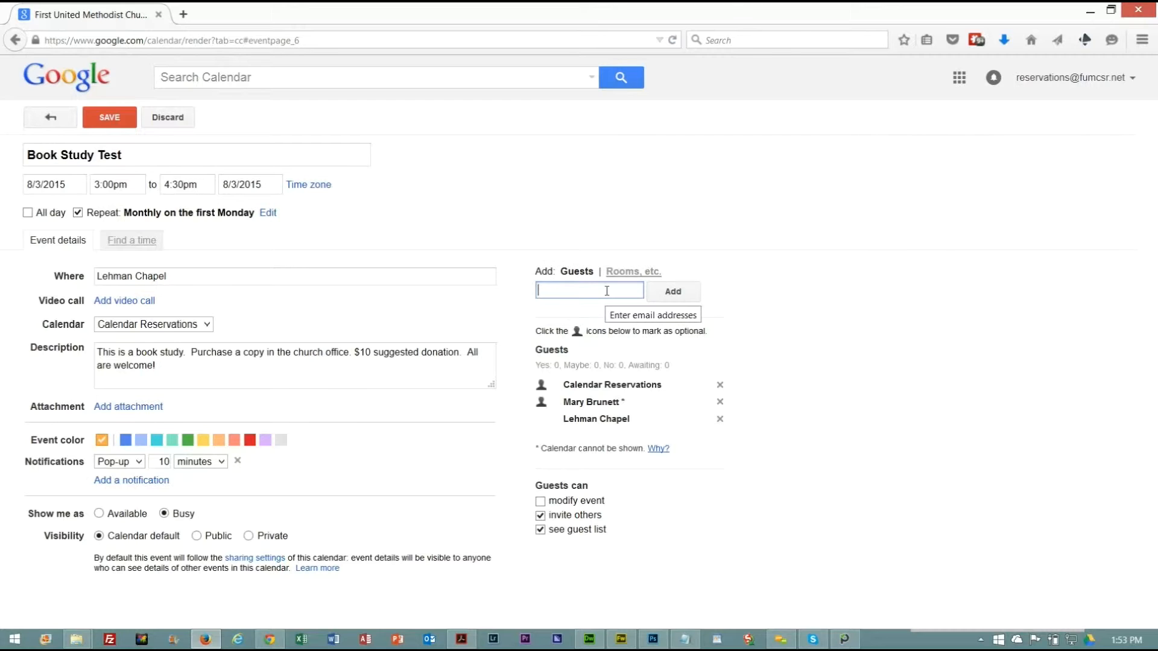
{"action": "type", "text": "des"}
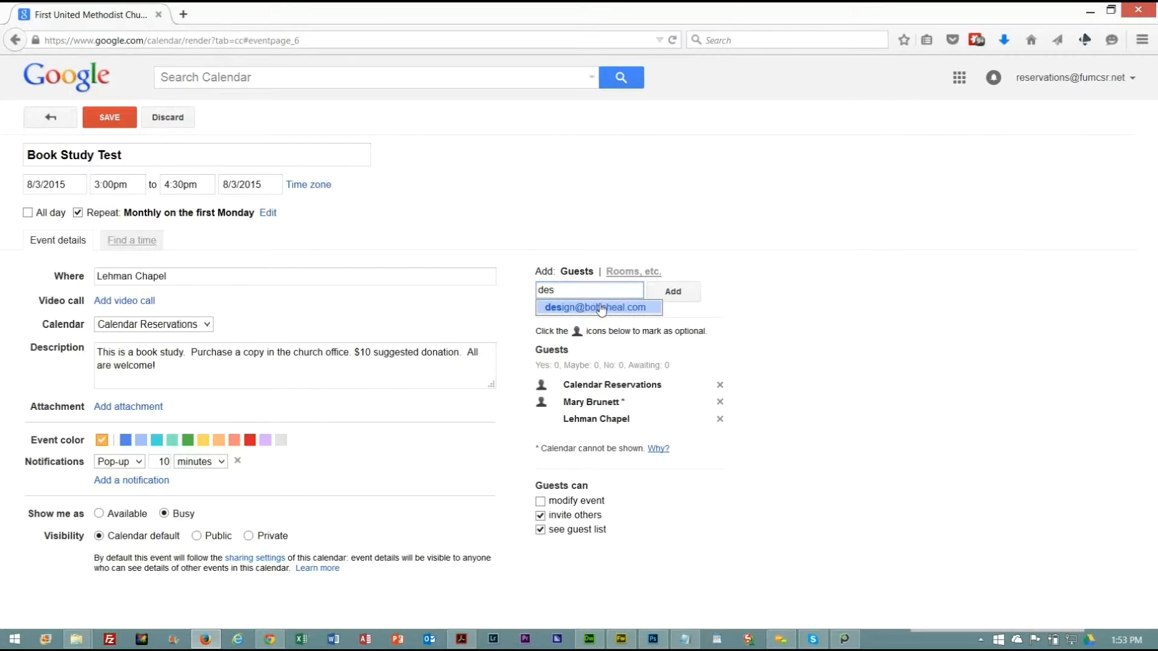
{"action": "left_click", "coordinate": [598, 309]}
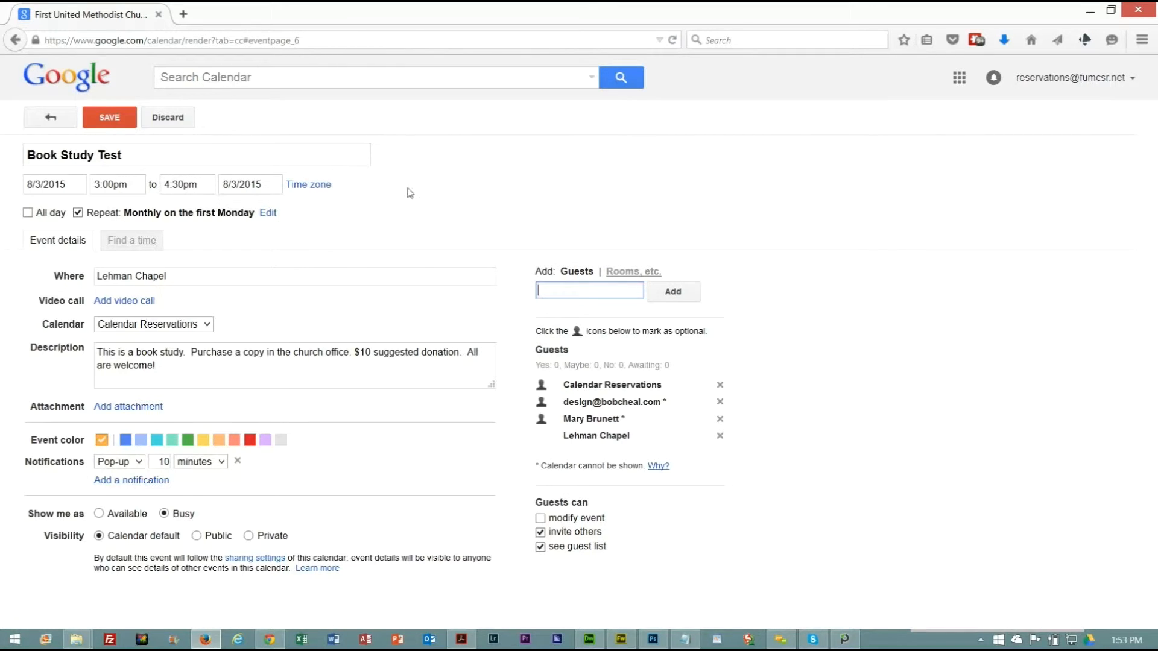
{"action": "left_click", "coordinate": [445, 179]}
Save the event, agreeing to invite the external guest and send invitations to the guests.
{"action": "left_click", "coordinate": [117, 121]}
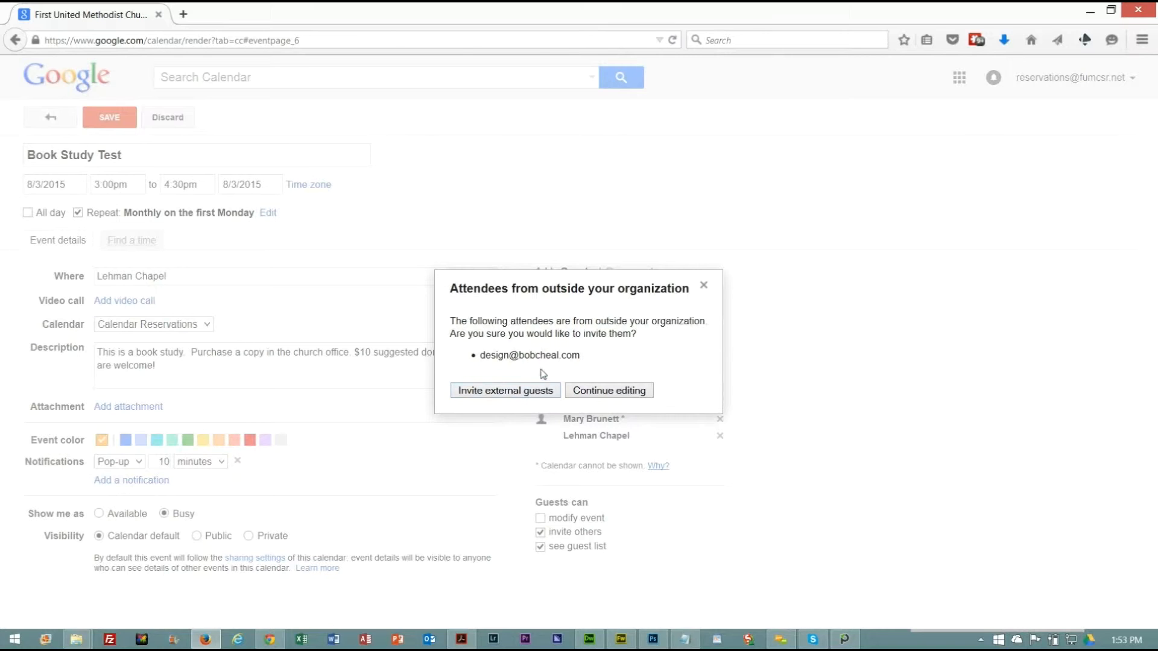
{"action": "left_click", "coordinate": [519, 391]}
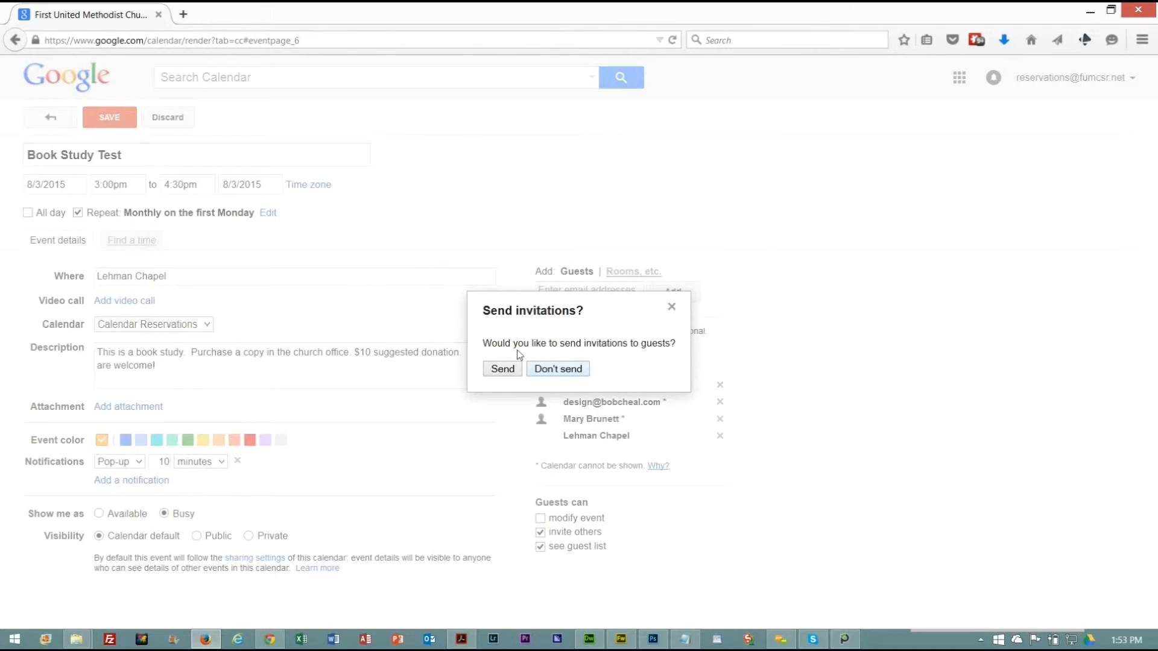
{"action": "left_click", "coordinate": [503, 369]}
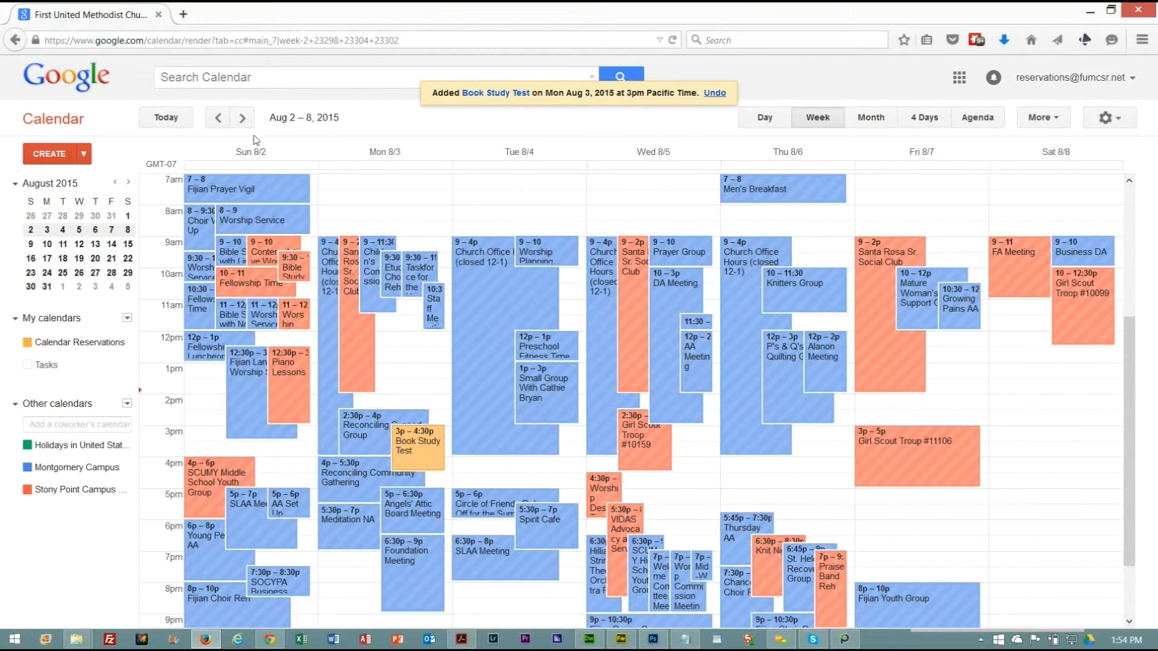
Go forward to the week of Sep 6 – 12, 2015 and open the September 7 Book Study Test event's edit page.
{"action": "left_click", "coordinate": [242, 120]}
{"action": "left_click", "coordinate": [242, 120]}
{"action": "left_click", "coordinate": [242, 120]}
{"action": "left_click", "coordinate": [241, 120]}
{"action": "left_click", "coordinate": [242, 120]}
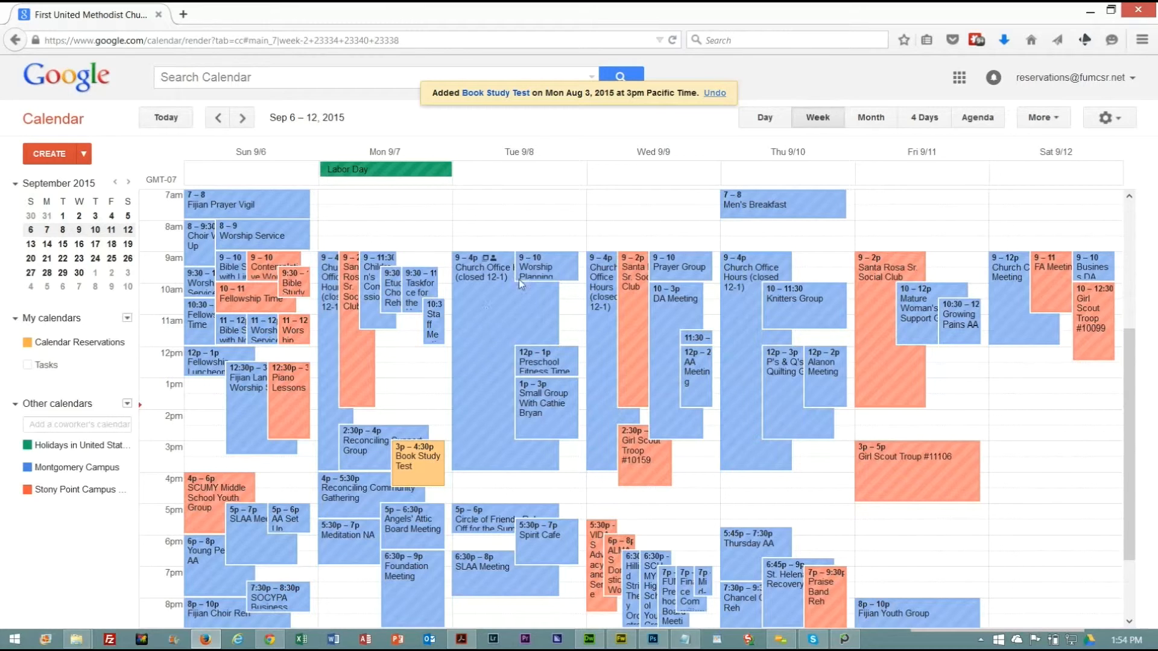
{"action": "left_click", "coordinate": [428, 472]}
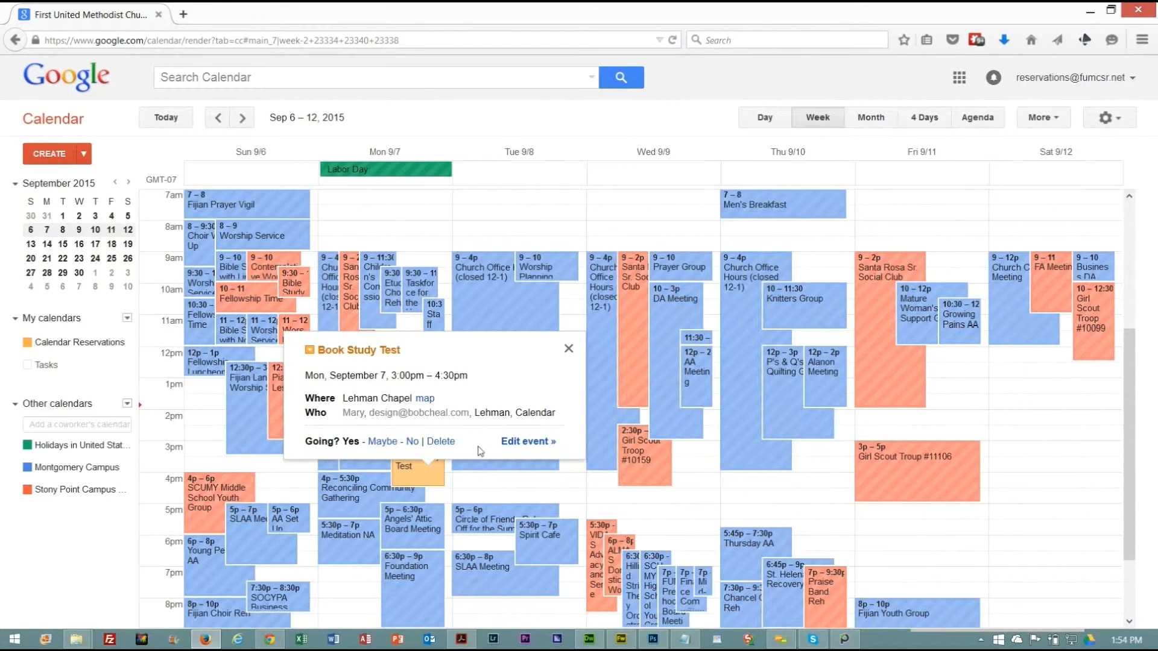
{"action": "left_click", "coordinate": [526, 441]}
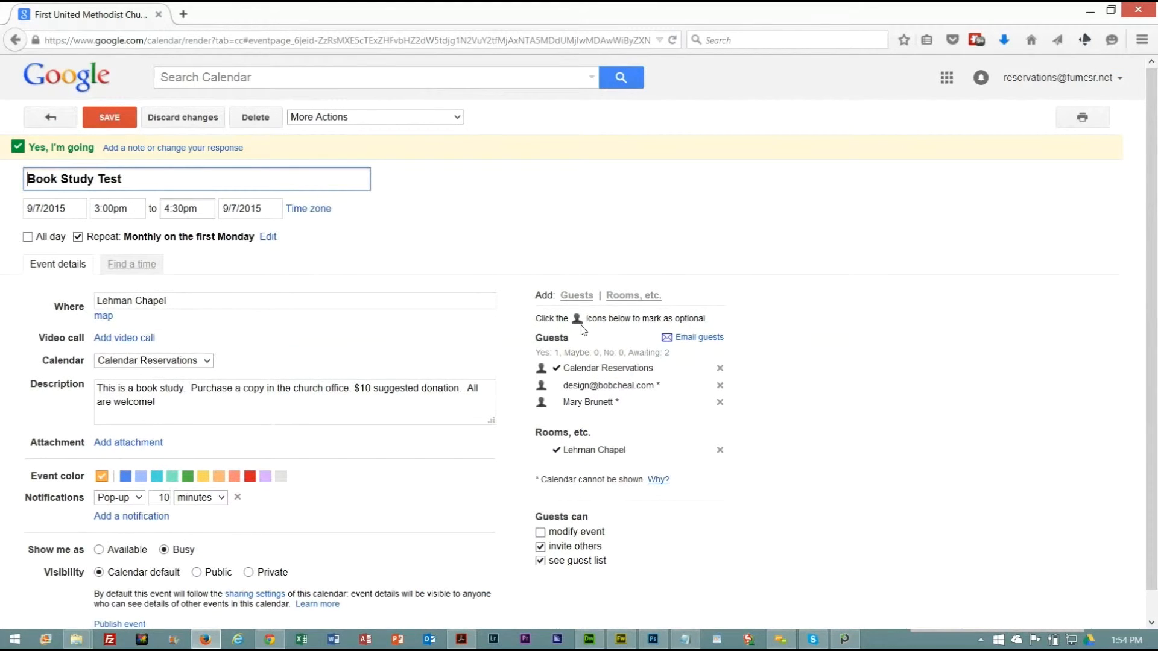
Replace the September 7 Book Study Test event's room, adding Carriage House and removing Lehman Chapel, with unavailable rooms also listed.
{"action": "left_click", "coordinate": [621, 297]}
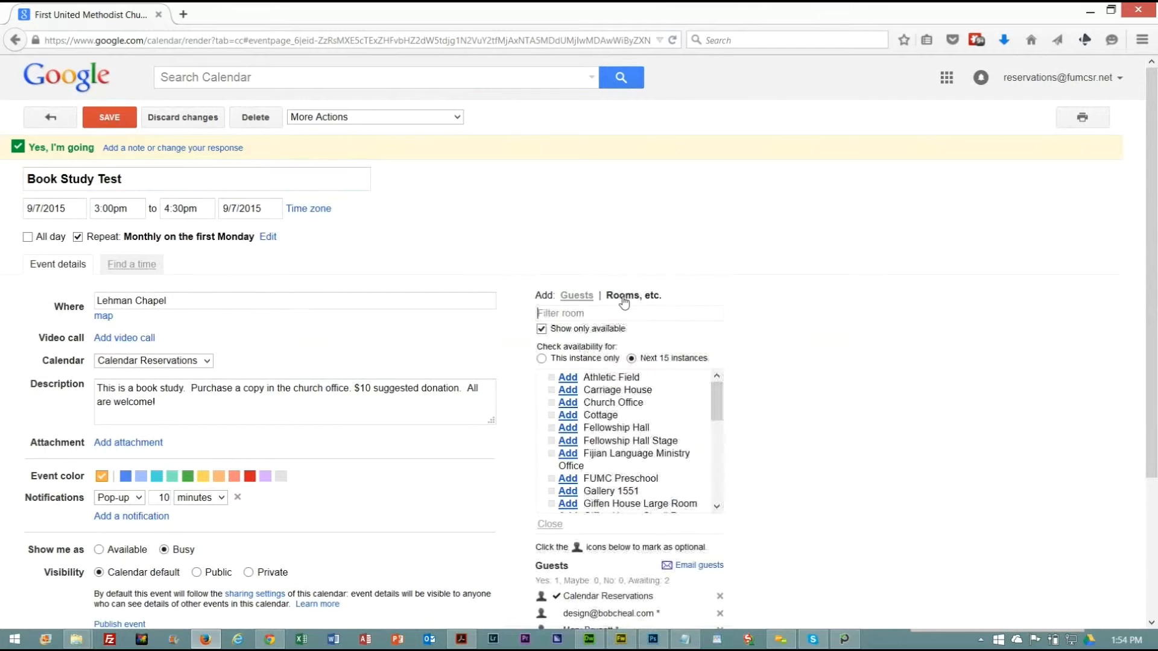
{"action": "left_click", "coordinate": [568, 389]}
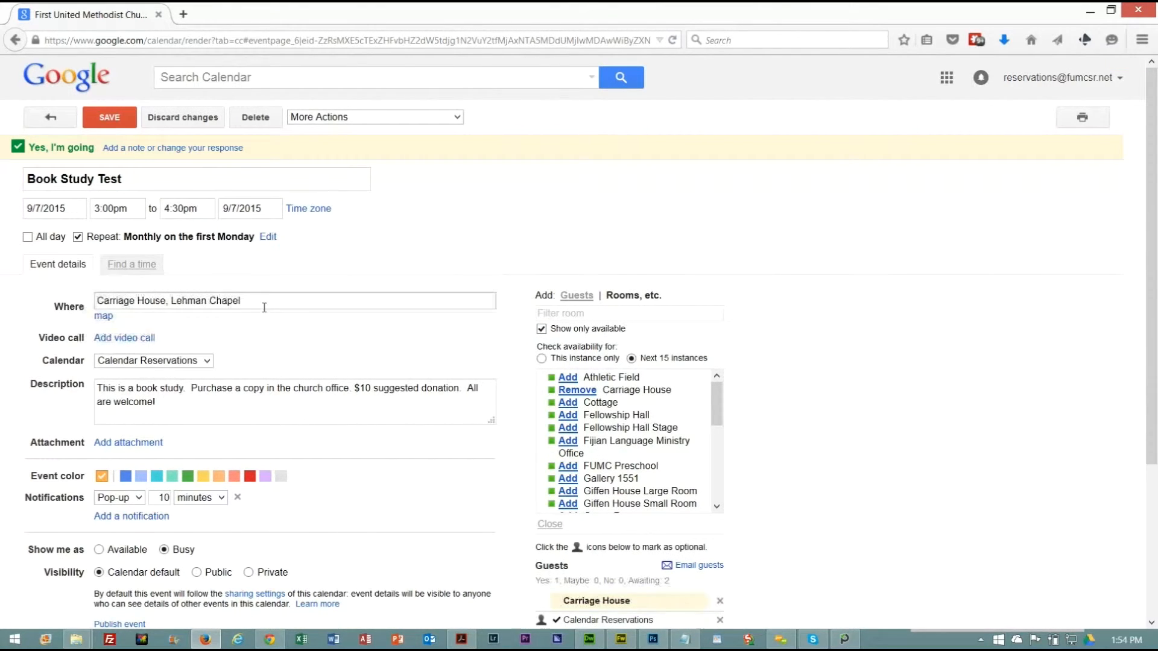
{"action": "left_click_drag", "start_coordinate": [721, 416], "coordinate": [717, 466]}
{"action": "left_click_drag", "start_coordinate": [712, 457], "coordinate": [713, 495]}
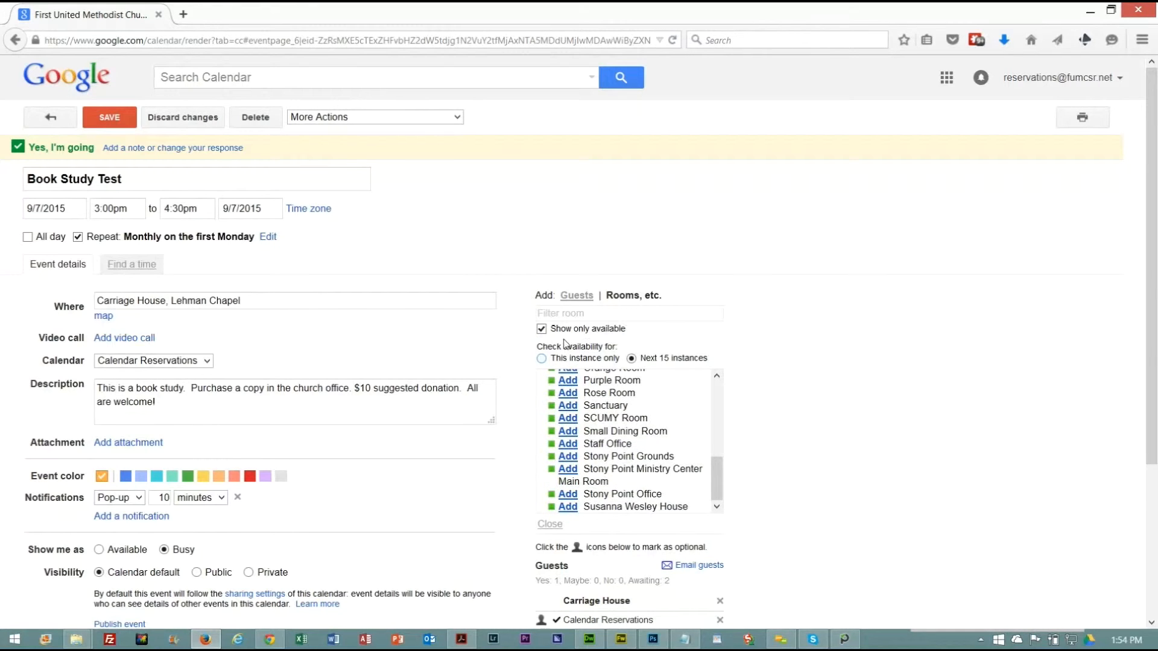
{"action": "left_click", "coordinate": [542, 330]}
{"action": "left_click_drag", "start_coordinate": [715, 472], "coordinate": [708, 438]}
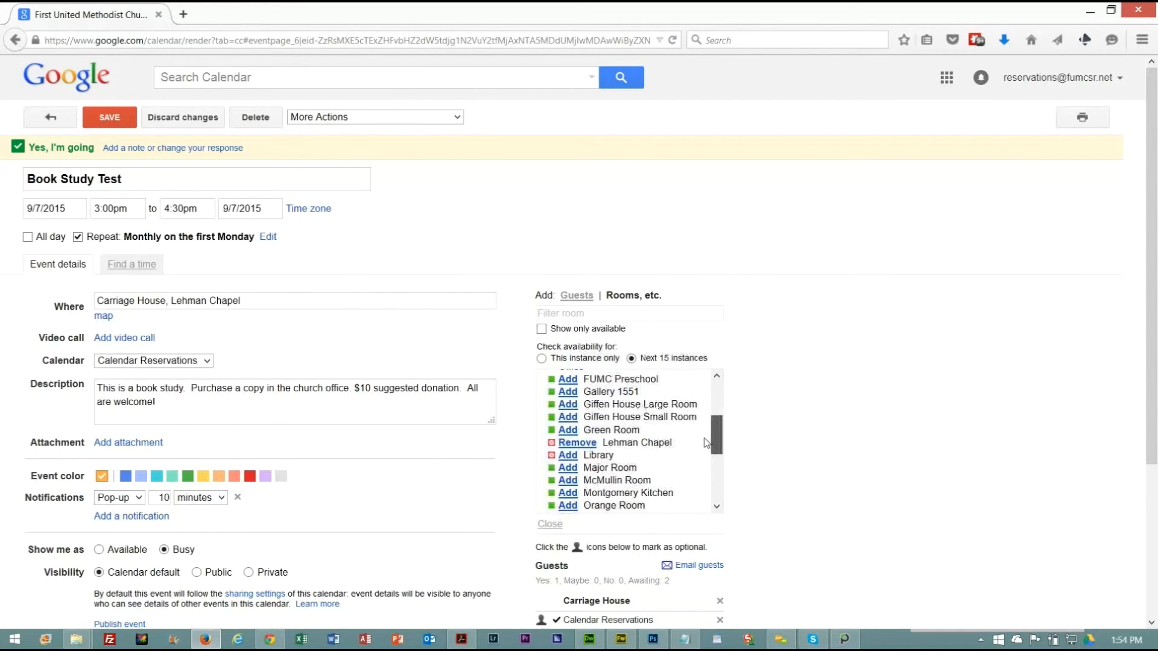
{"action": "left_click", "coordinate": [578, 444]}
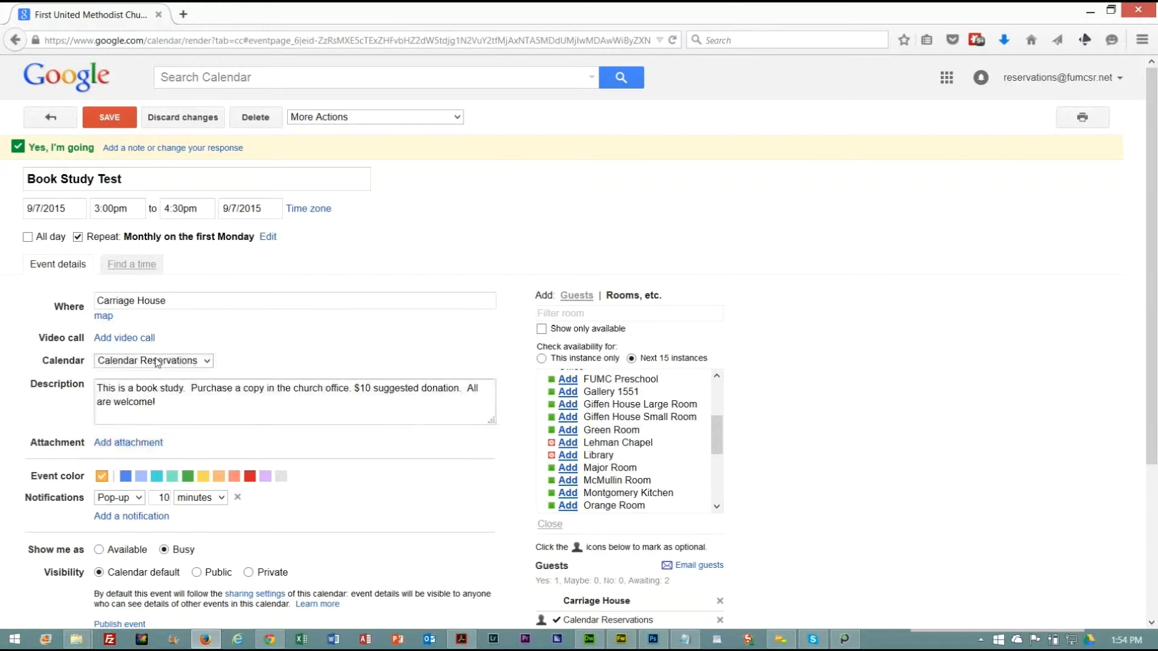
Save the room change for only this event in the series and send updates to the existing guests.
{"action": "left_click", "coordinate": [112, 121]}
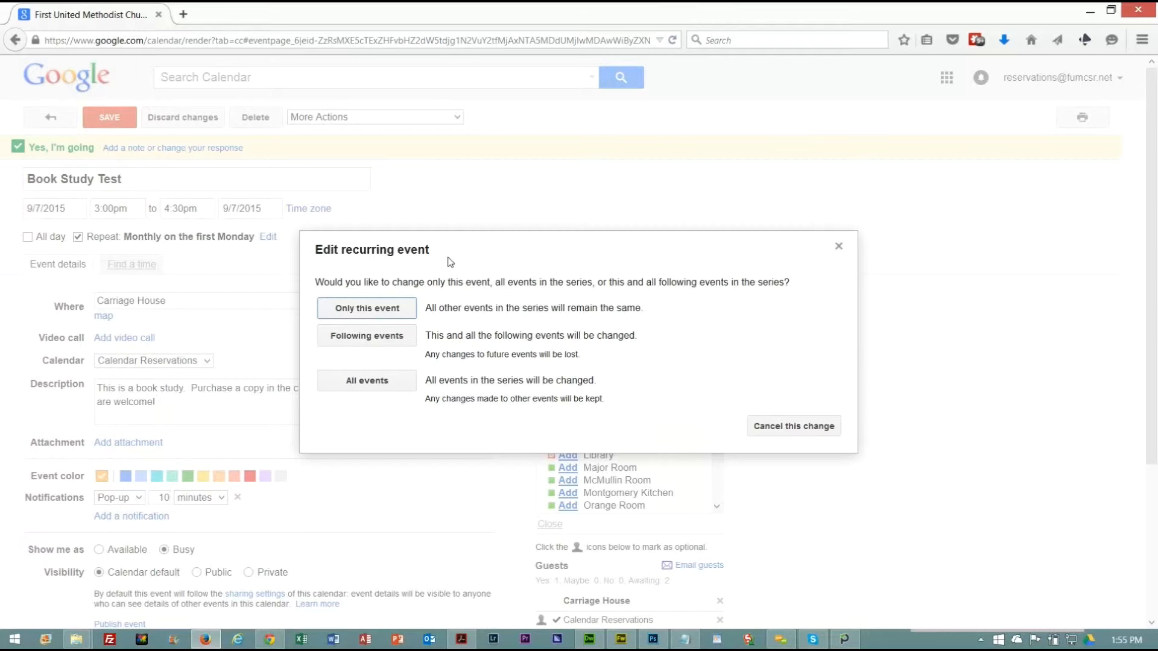
{"action": "left_click", "coordinate": [383, 310]}
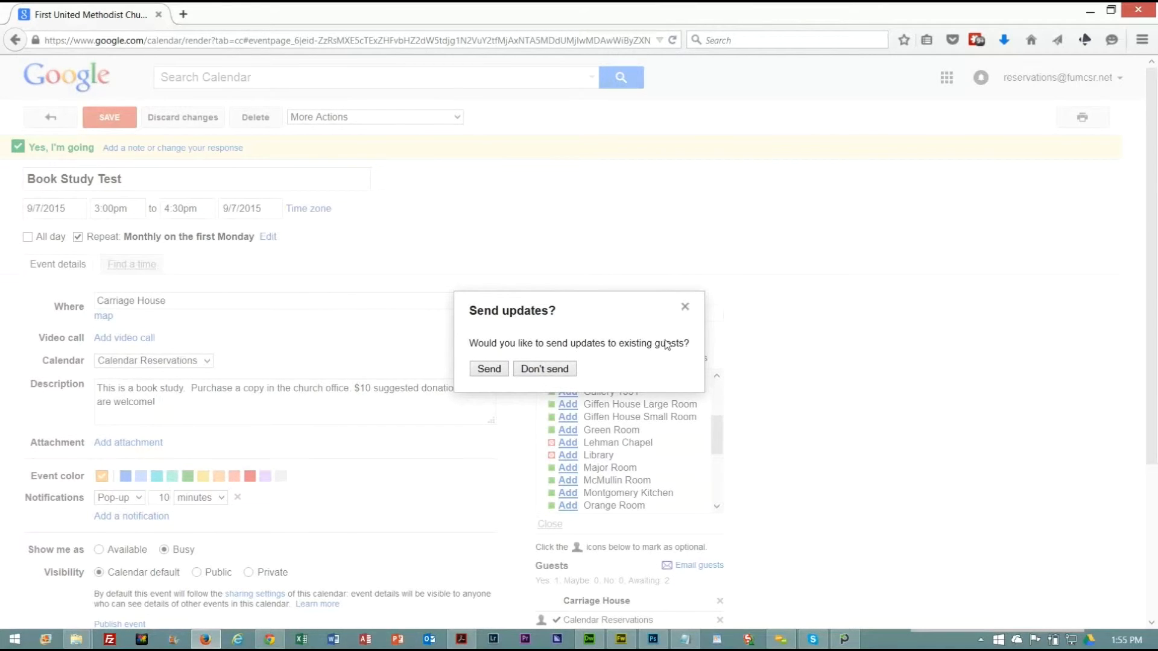
{"action": "left_click", "coordinate": [489, 370]}
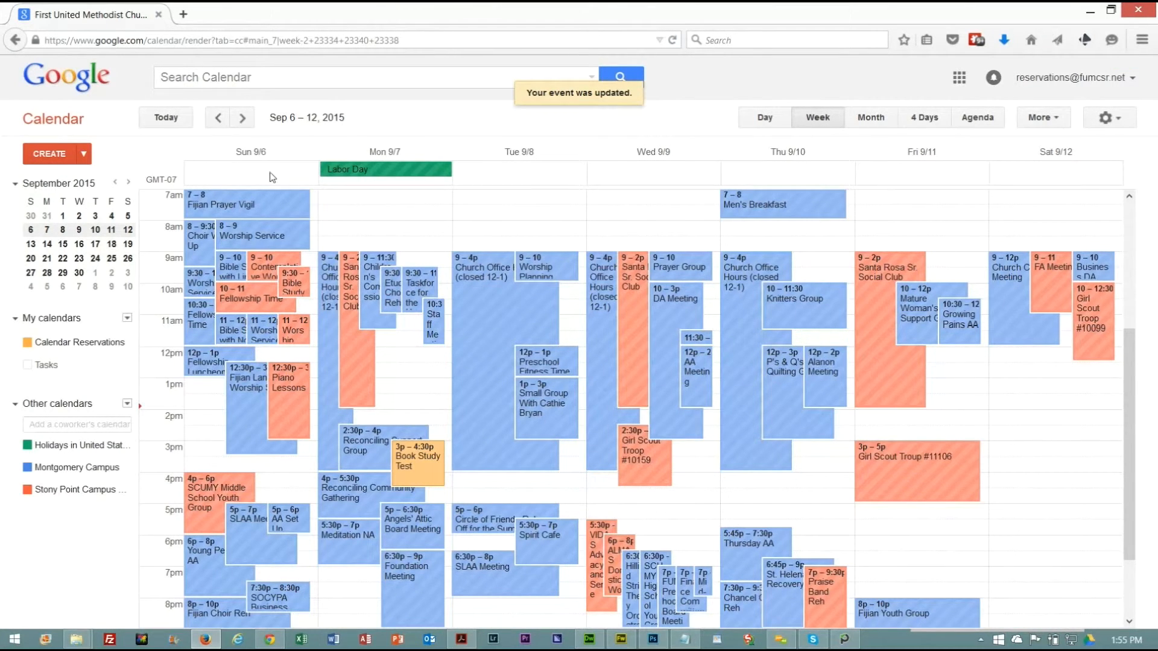
In the week of Aug 2 – 8, 2015, move Monday's Book Study Test to 3:30–5pm and send the update to guests.
{"action": "left_click", "coordinate": [242, 117]}
{"action": "left_click", "coordinate": [169, 117]}
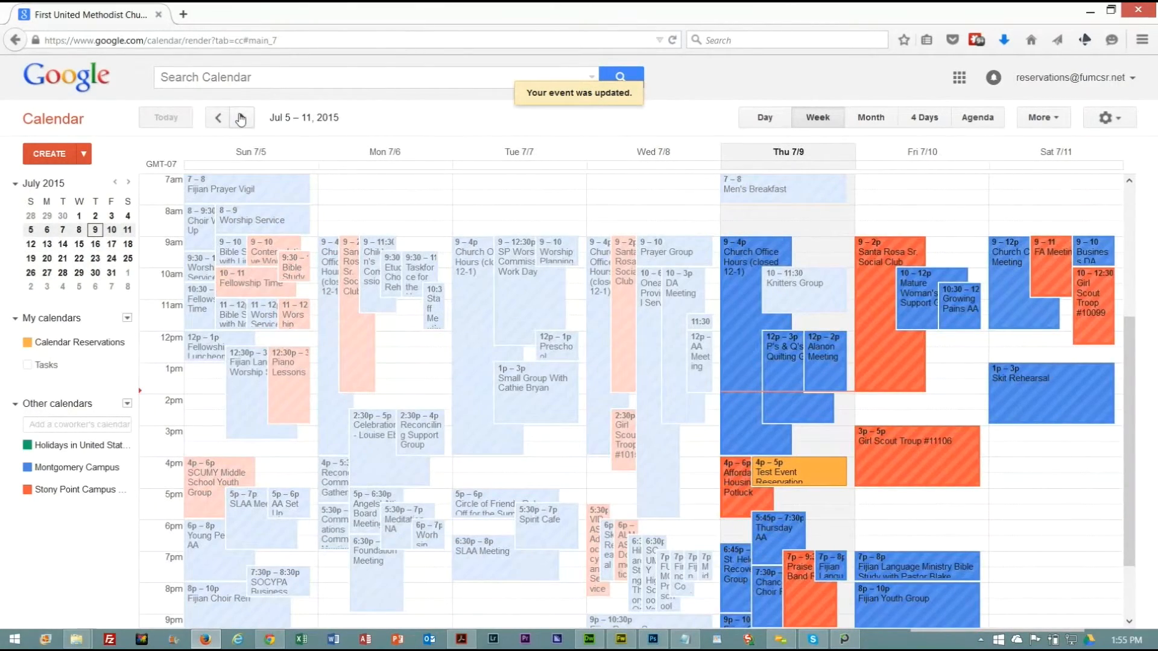
{"action": "left_click", "coordinate": [240, 117]}
{"action": "left_click", "coordinate": [240, 117]}
{"action": "left_click", "coordinate": [241, 117]}
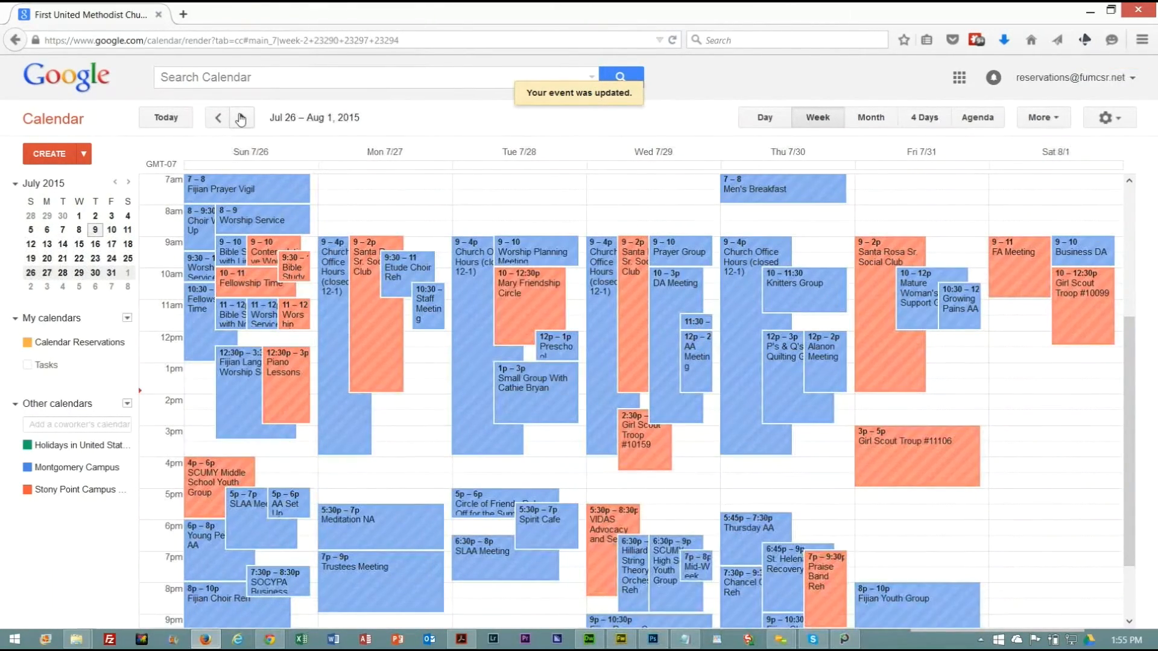
{"action": "left_click", "coordinate": [241, 118]}
{"action": "mouse_move", "coordinate": [438, 457]}
{"action": "left_mouse_down"}
{"action": "mouse_move", "coordinate": [441, 474]}
{"action": "mouse_move", "coordinate": [441, 458]}
{"action": "left_mouse_up"}
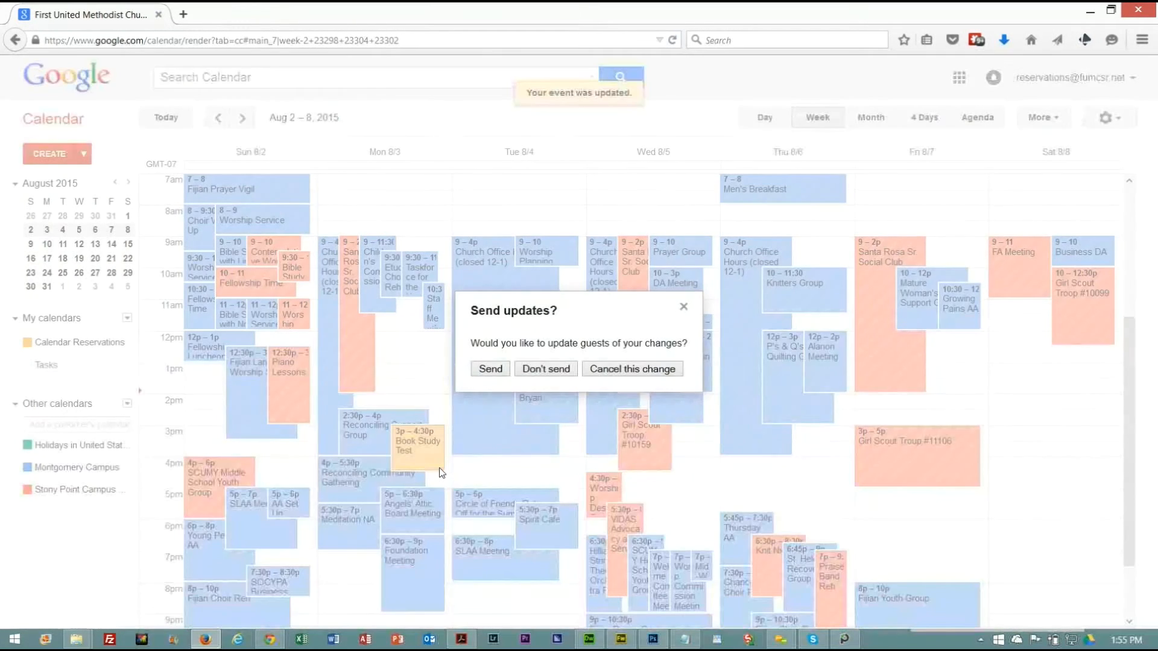
{"action": "left_click", "coordinate": [505, 369]}
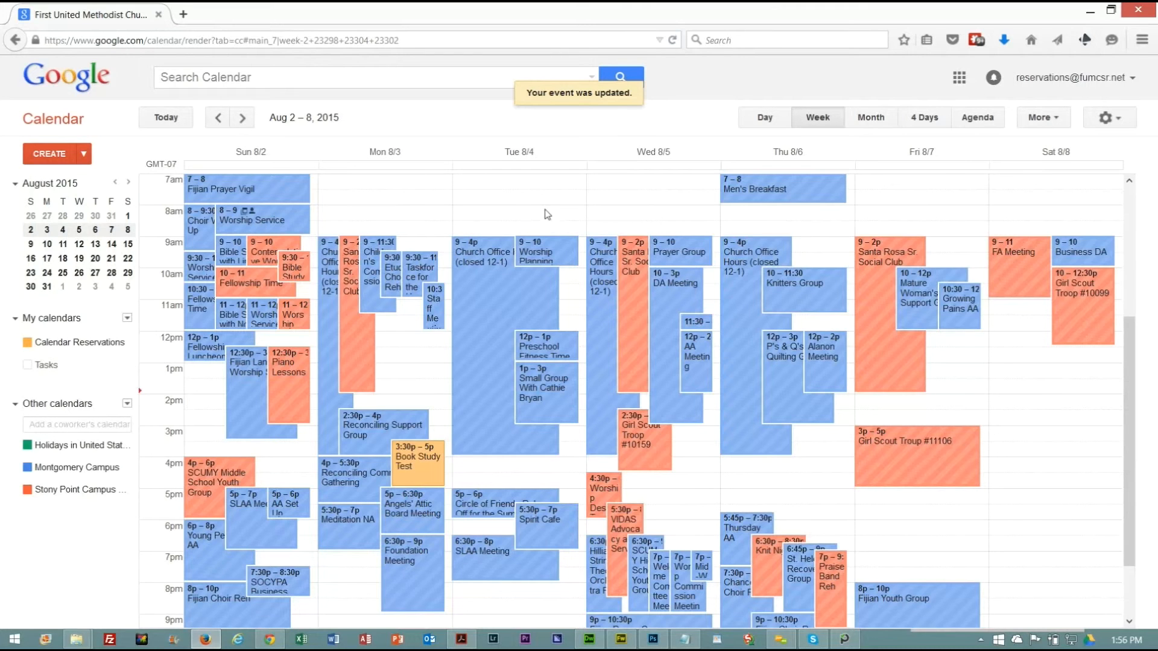
Start a Test Meeting event on Saturday, August 8, 1pm – 2pm, and open its full edit page.
{"action": "left_click", "coordinate": [1013, 376]}
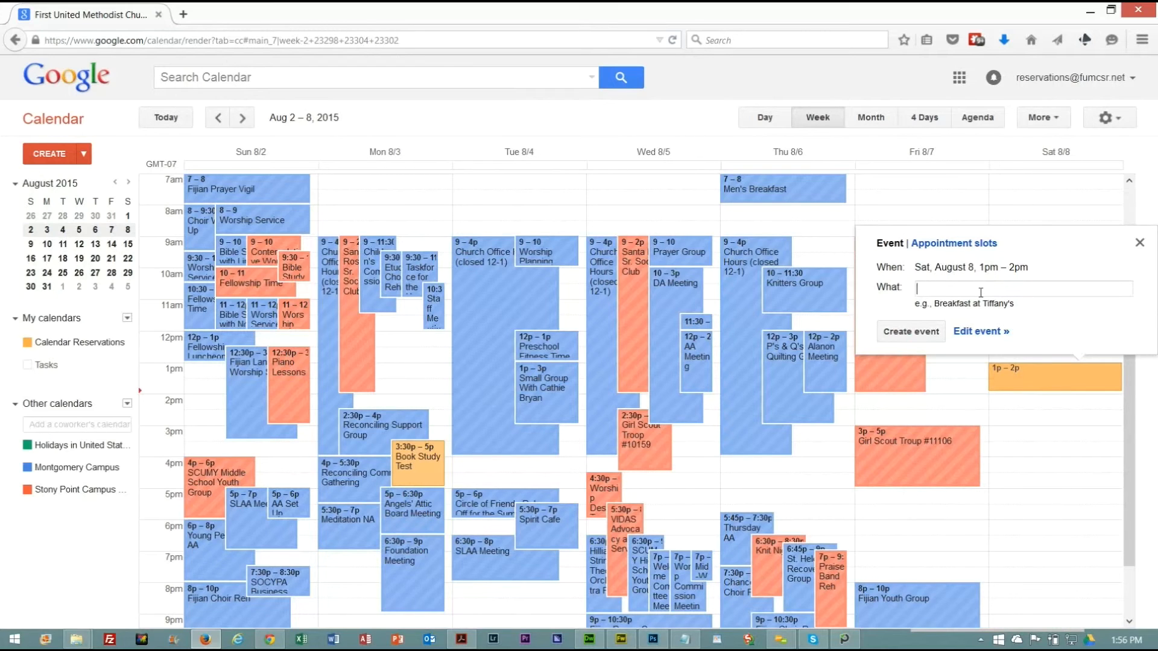
{"action": "type", "text": "Test Meeting"}
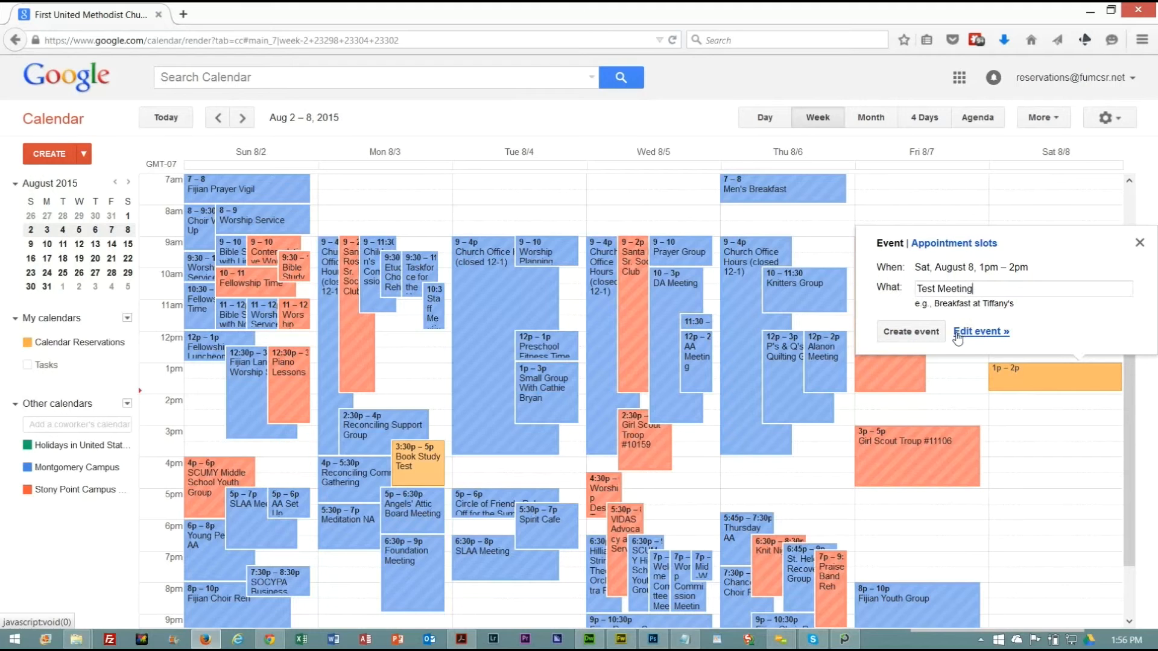
{"action": "left_click", "coordinate": [973, 332]}
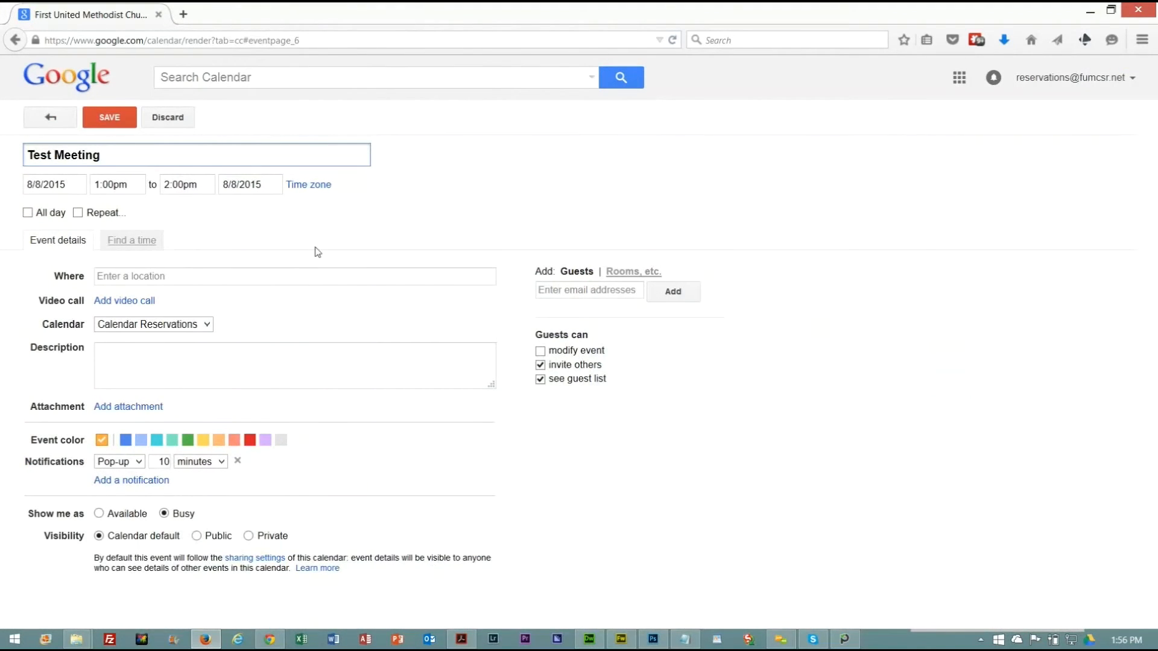
Reserve the Giffen House Small Room for Test Meeting and enter the description "Any notes".
{"action": "left_click", "coordinate": [632, 272]}
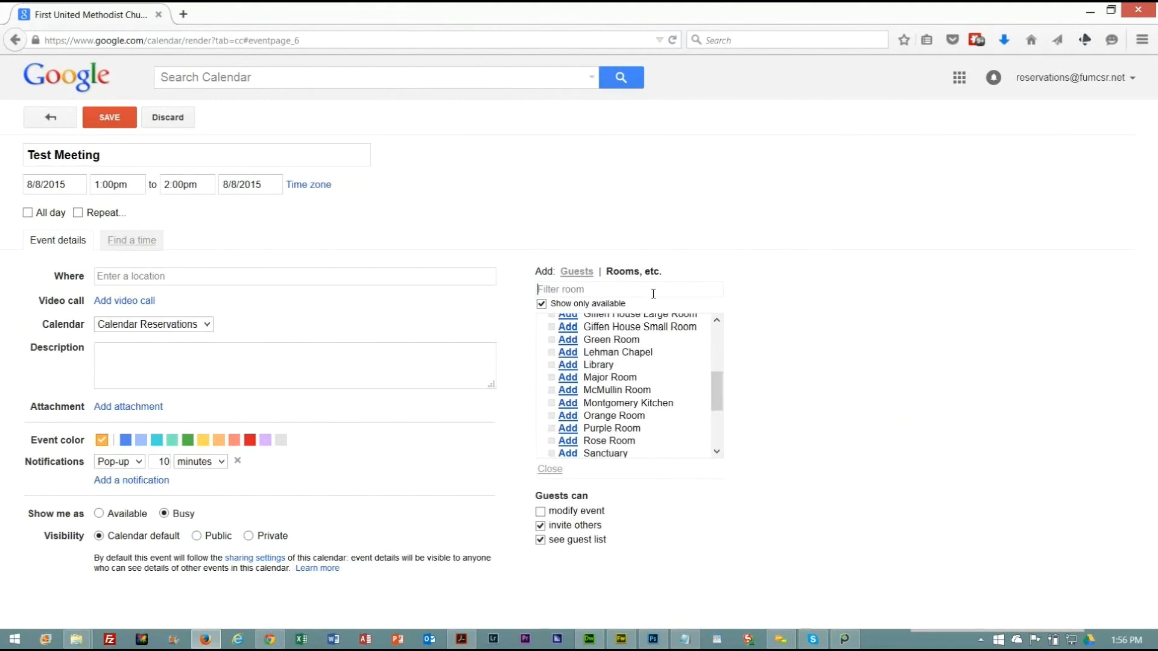
{"action": "left_click", "coordinate": [570, 329]}
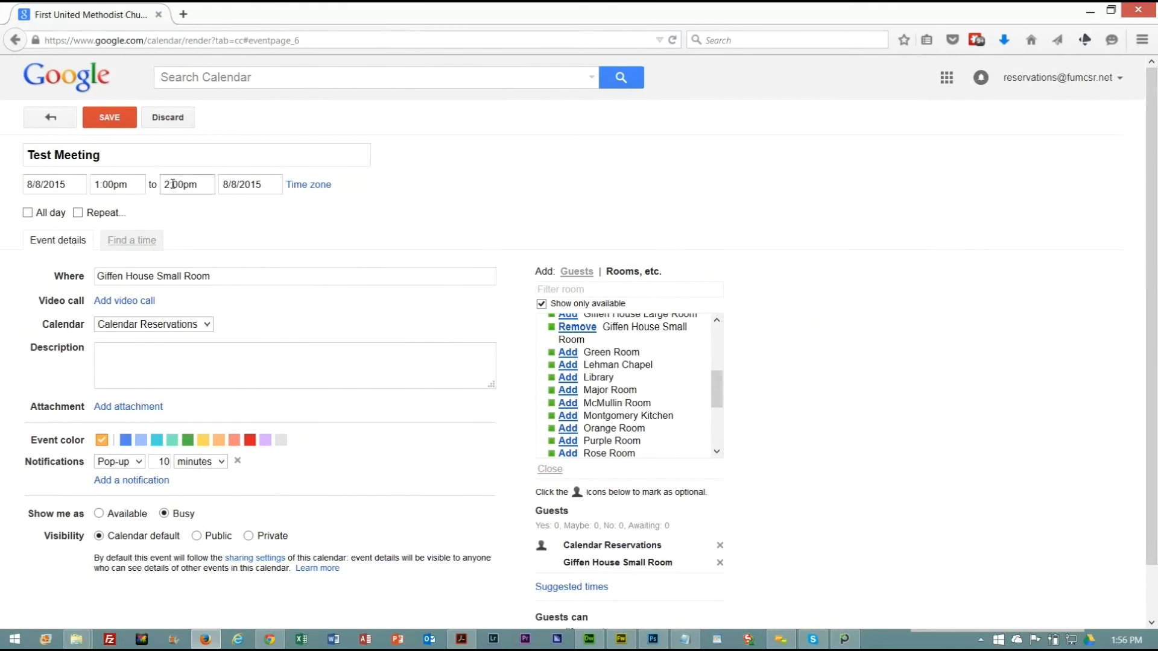
{"action": "left_click", "coordinate": [217, 347]}
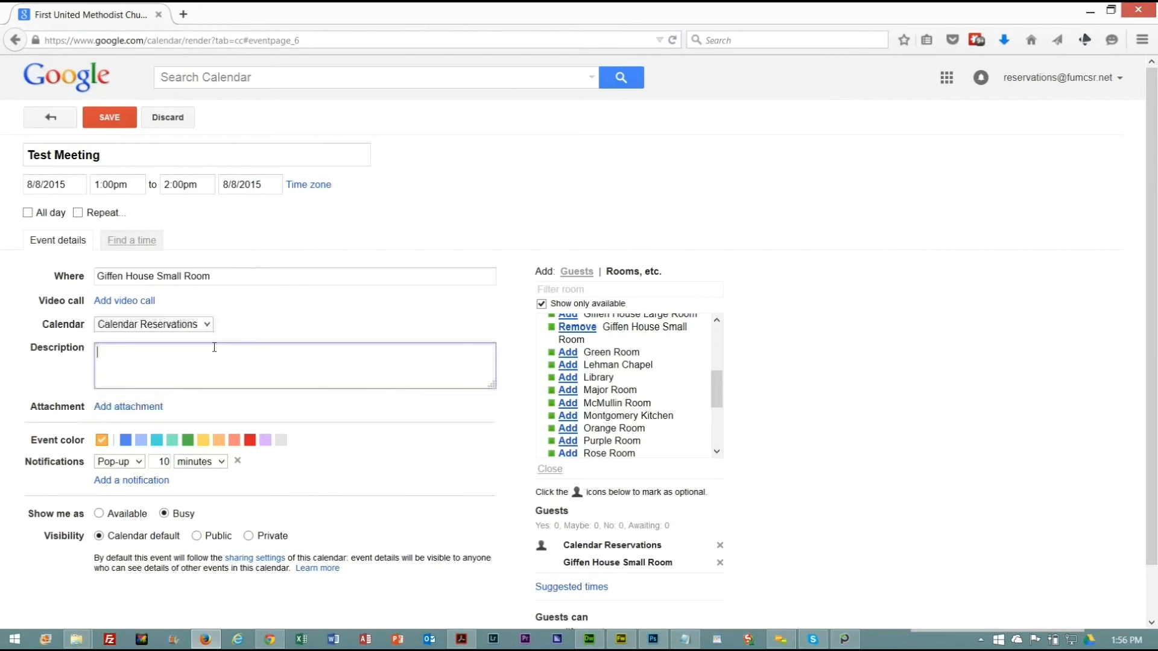
{"action": "type", "text": "Any notes"}
Invite two suggested contacts to Test Meeting, finding one by first name and the other by e-mail address.
{"action": "left_click", "coordinate": [571, 275]}
{"action": "type", "text": "mary"}
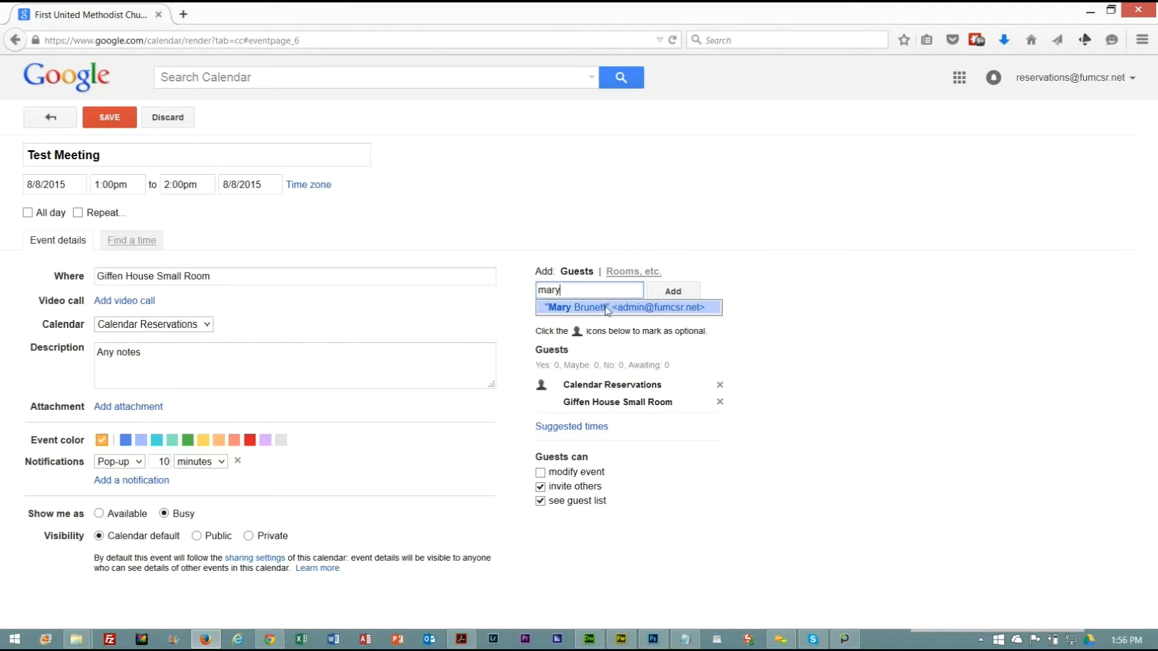
{"action": "left_click", "coordinate": [606, 309]}
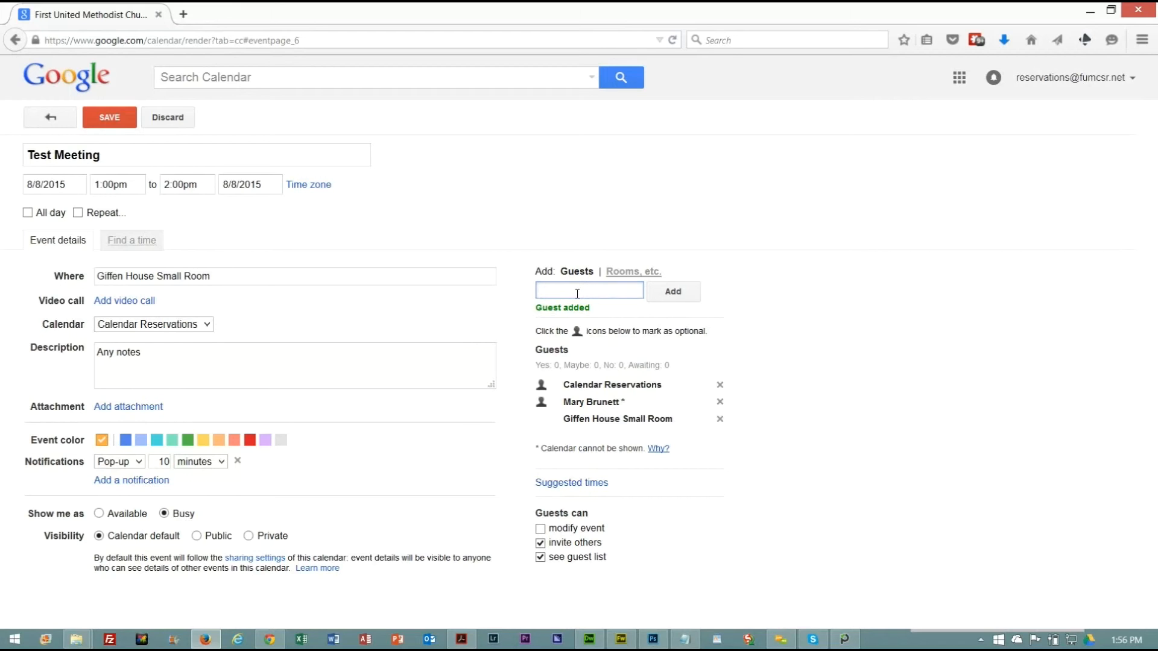
{"action": "type", "text": "bob"}
{"action": "key", "text": "BackSpace"}
{"action": "key", "text": "BackSpace"}
{"action": "key", "text": "BackSpace"}
{"action": "type", "text": "des"}
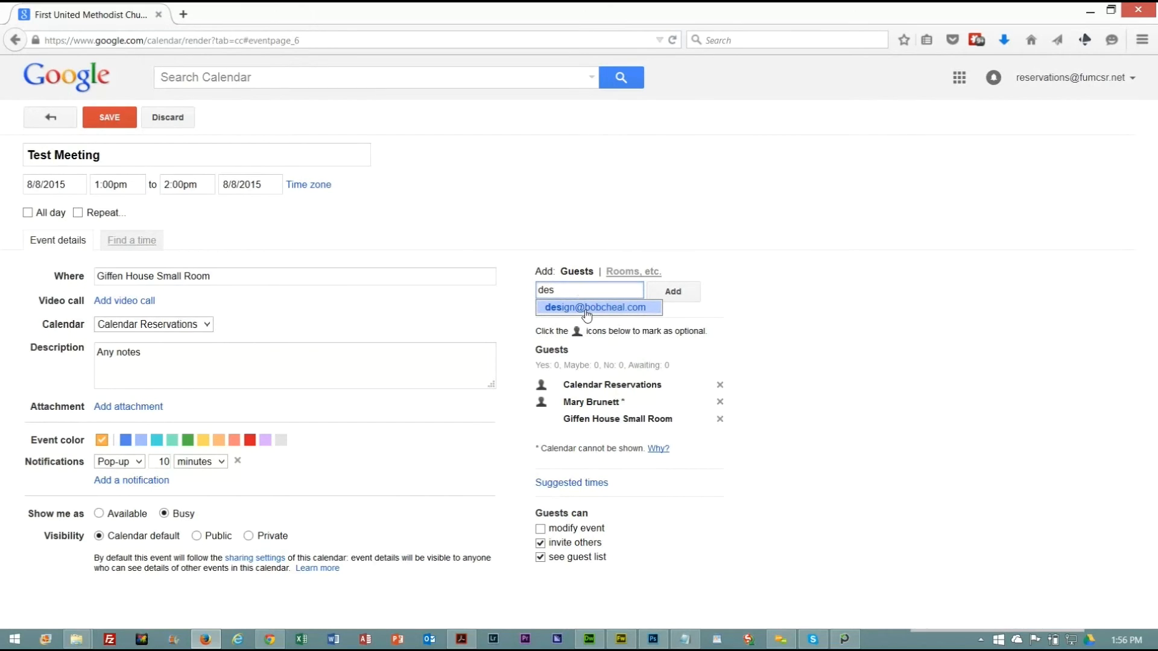
{"action": "left_click", "coordinate": [586, 310]}
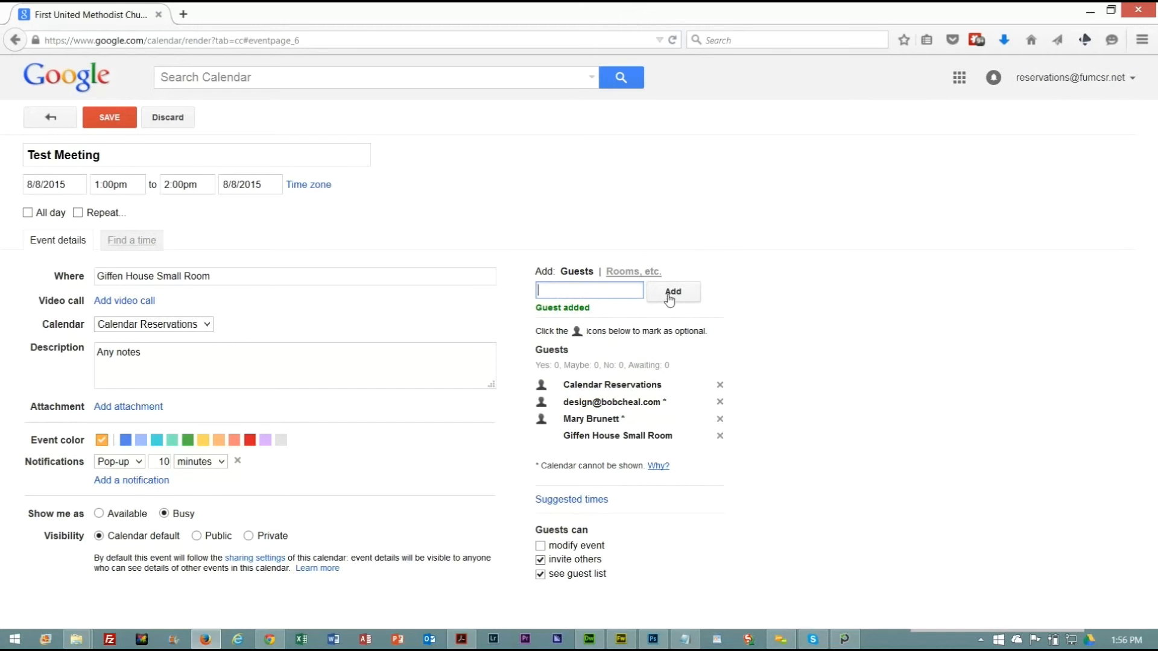
Save Test Meeting, agreeing to invite the external guest and send the invitations.
{"action": "left_click", "coordinate": [116, 120]}
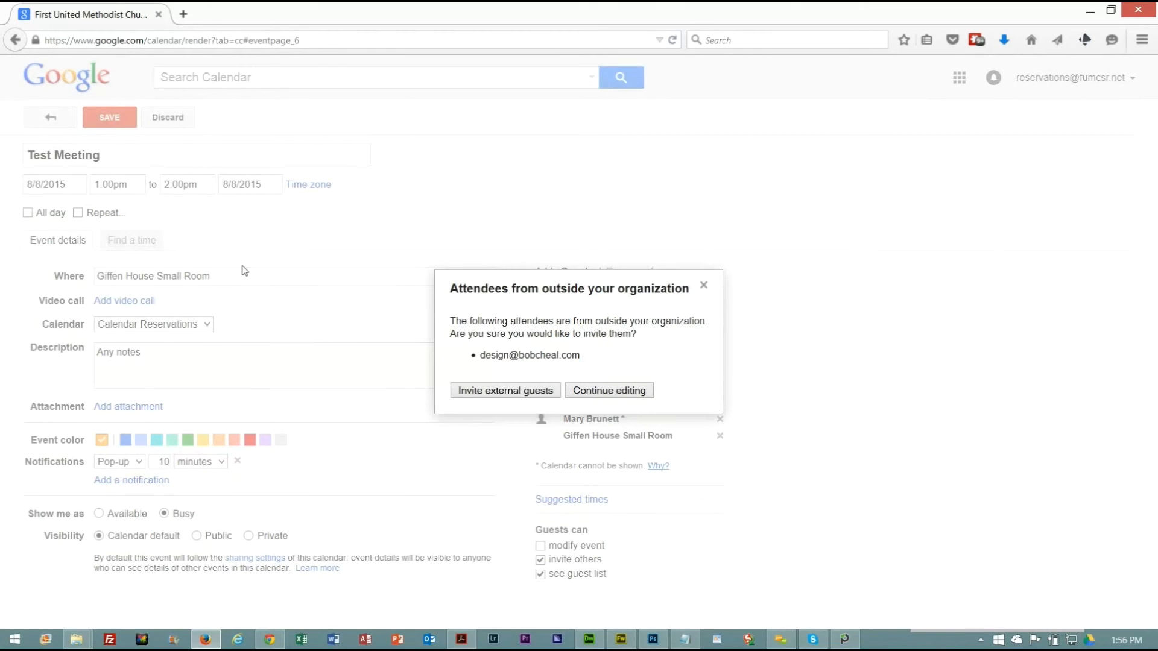
{"action": "left_click", "coordinate": [519, 393]}
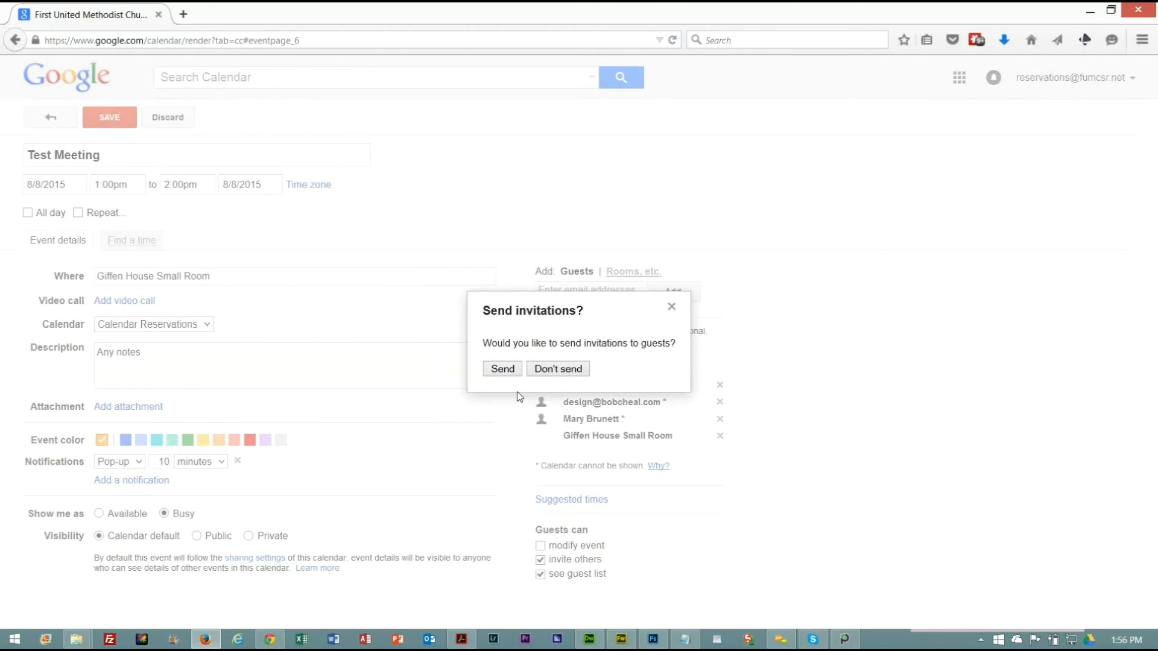
{"action": "left_click", "coordinate": [502, 369]}
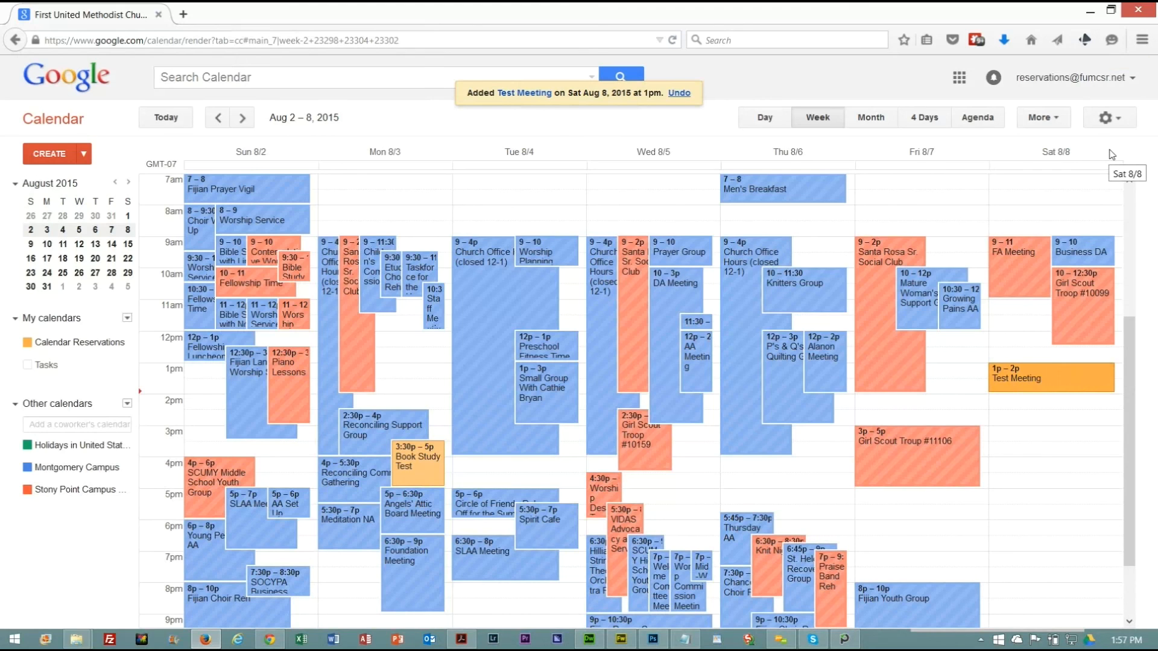
Sign out of the calendar reservations account.
{"action": "left_click", "coordinate": [1134, 82]}
{"action": "left_click", "coordinate": [1088, 257]}
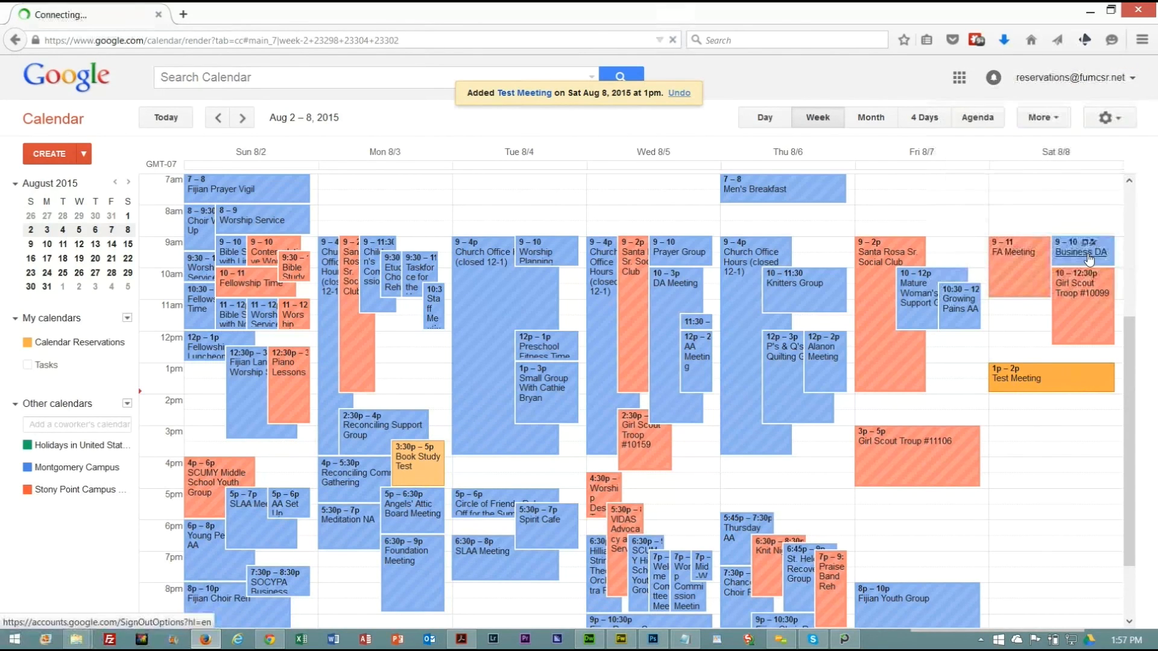